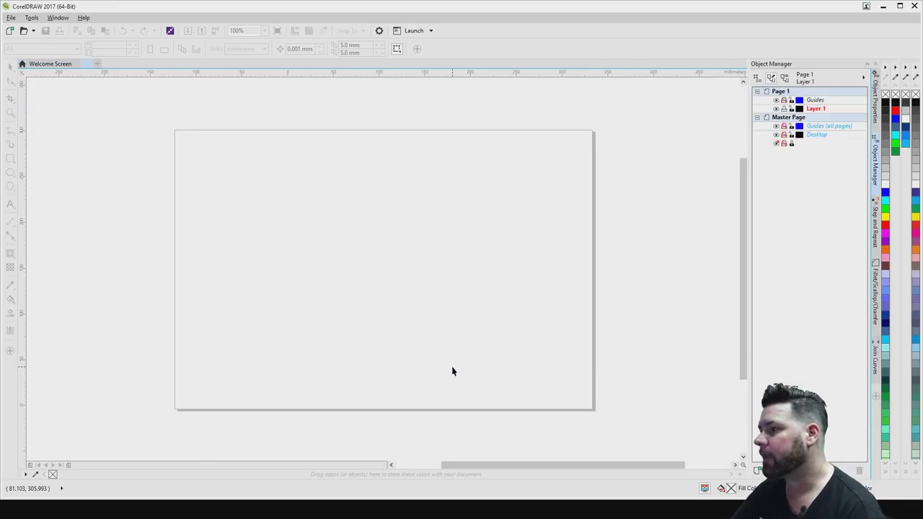
Type 'Happy' on the page and 'Birthday' below it as separate text objects
click(10, 205)
click(290, 219)
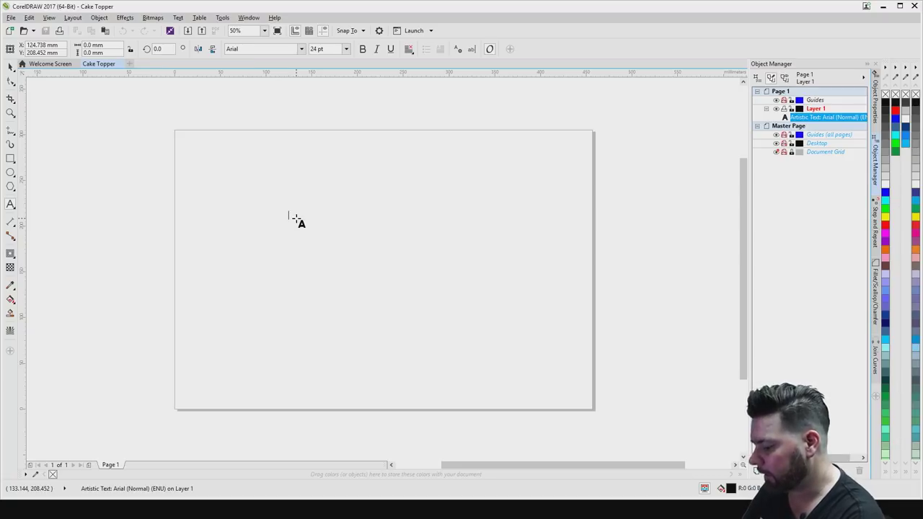
text(Happy)
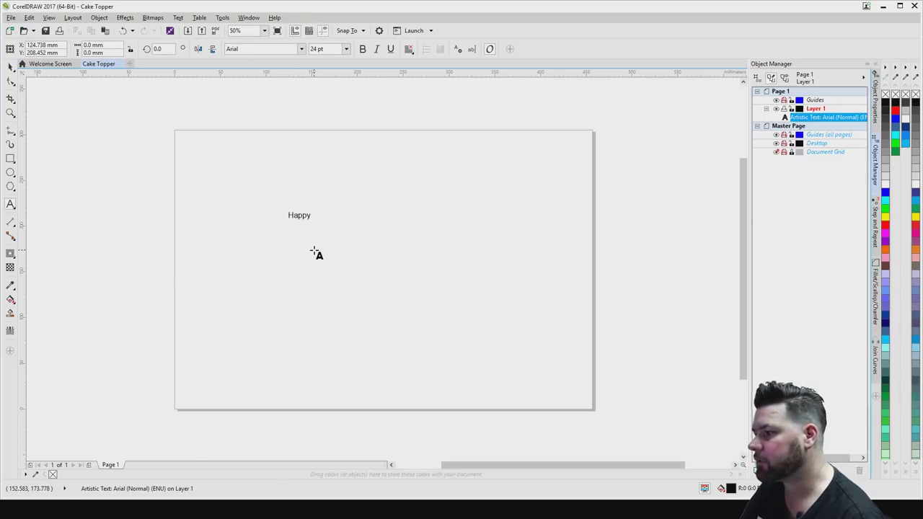
click(314, 250)
text(Birt)
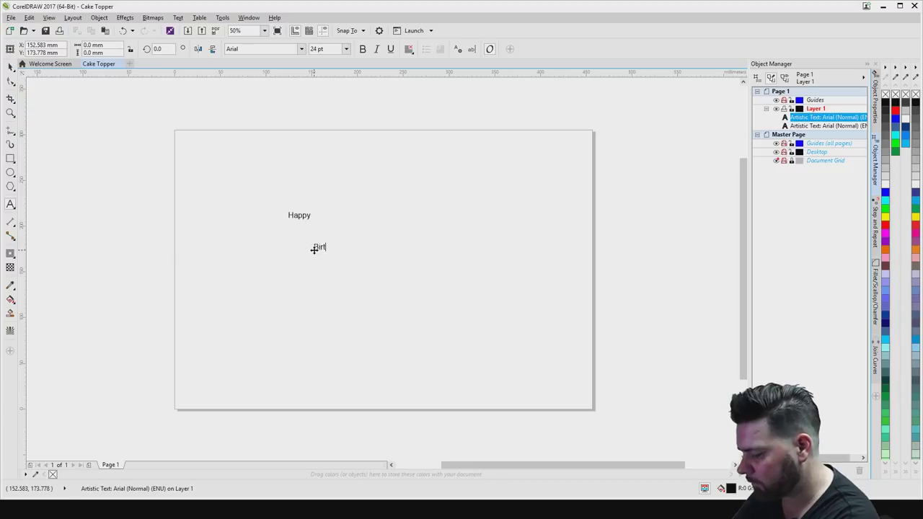
text(hday)
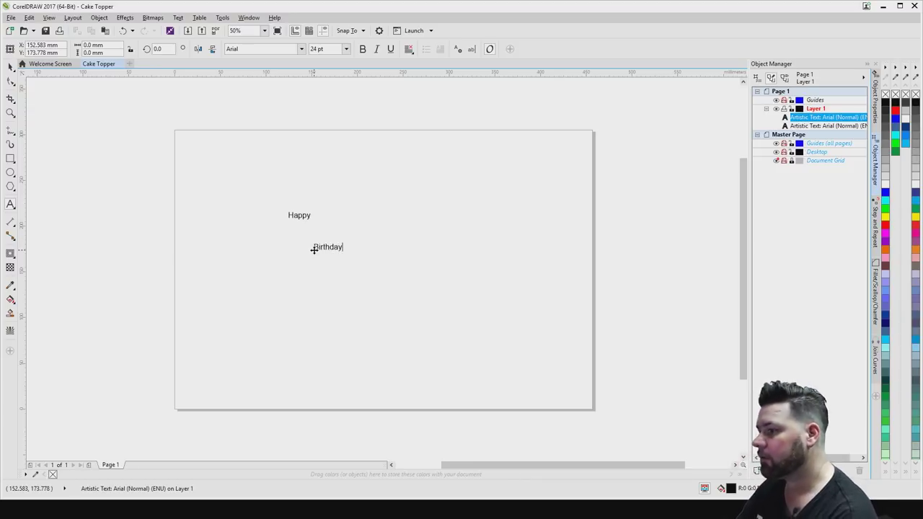
Enlarge Birthday, then scale Happy up to about 81.7 pt
click(340, 248)
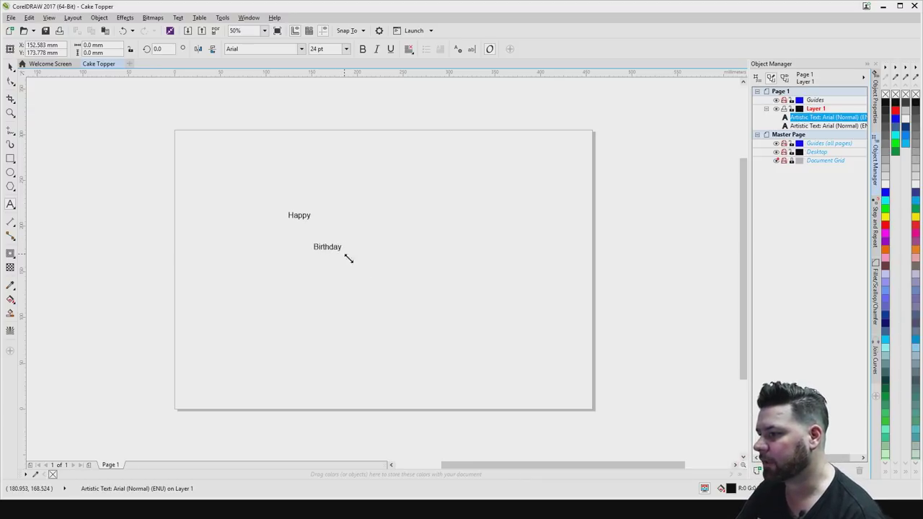
key(ctrl+KP_8)
key(ctrl+KP_8)
click(310, 213)
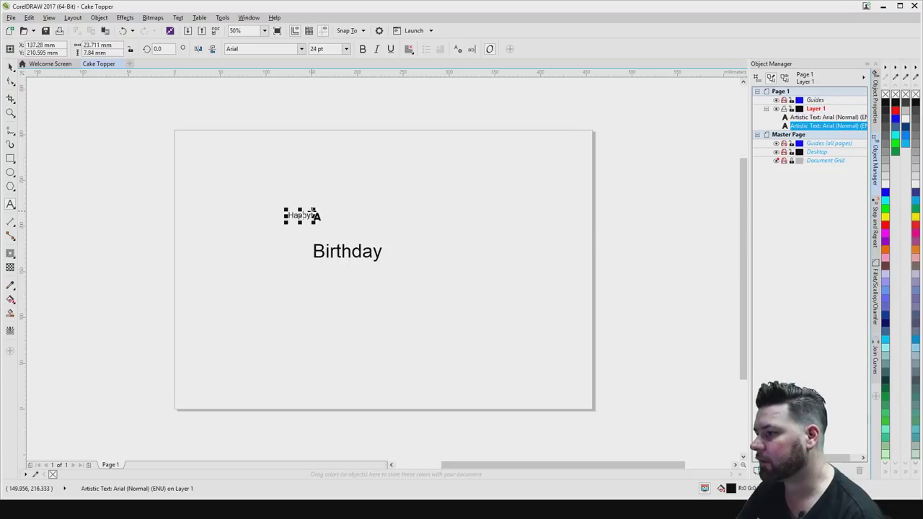
double_click(312, 212)
drag(314, 208, 365, 185)
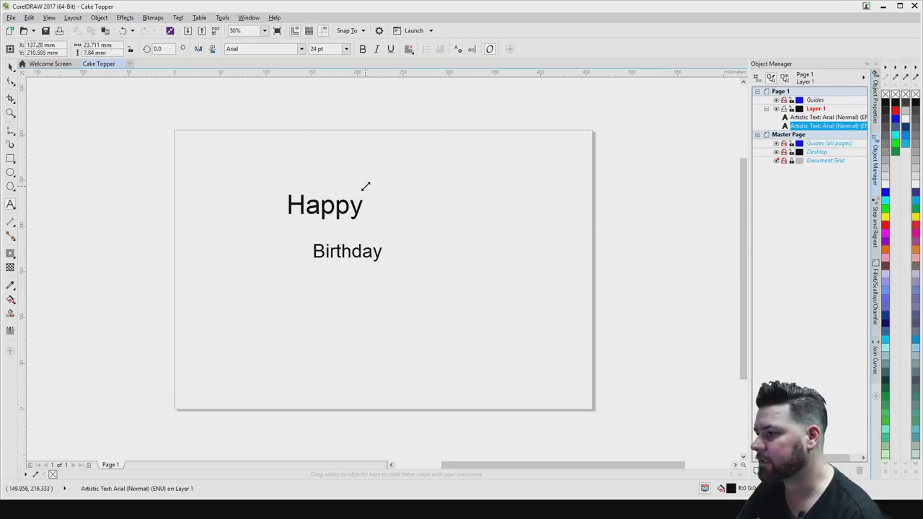
click(10, 67)
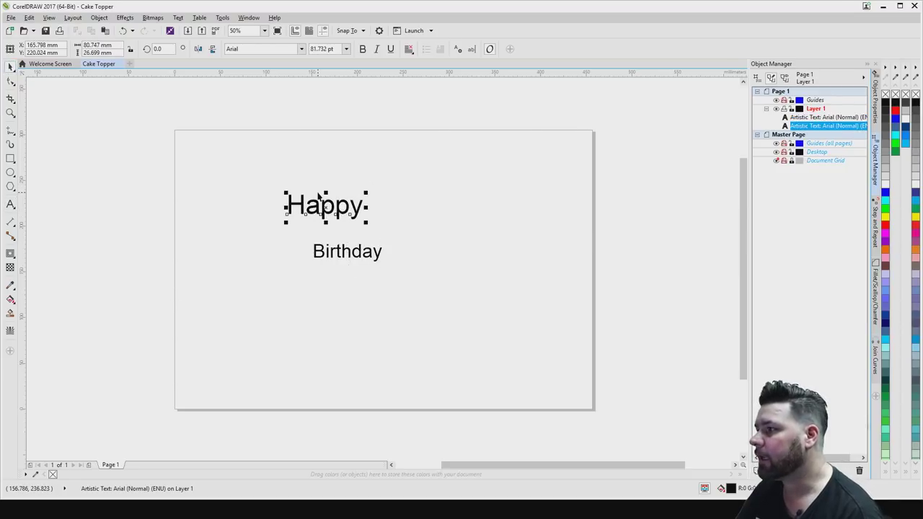
Change Happy's font from Arial to Freehand575 BT
click(300, 49)
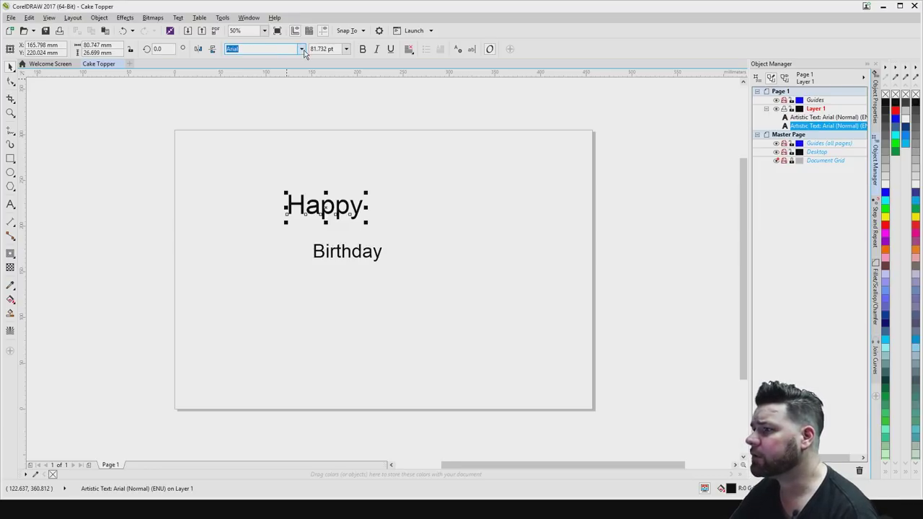
click(302, 49)
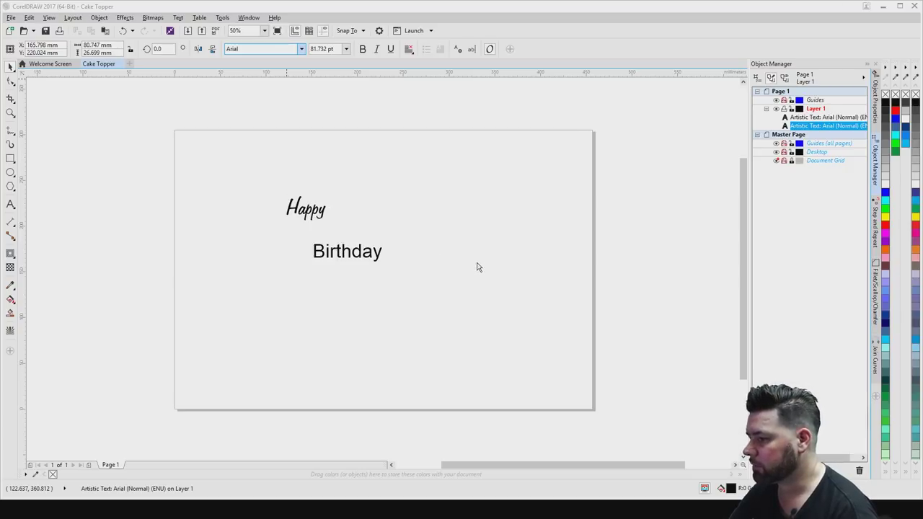
key(Return)
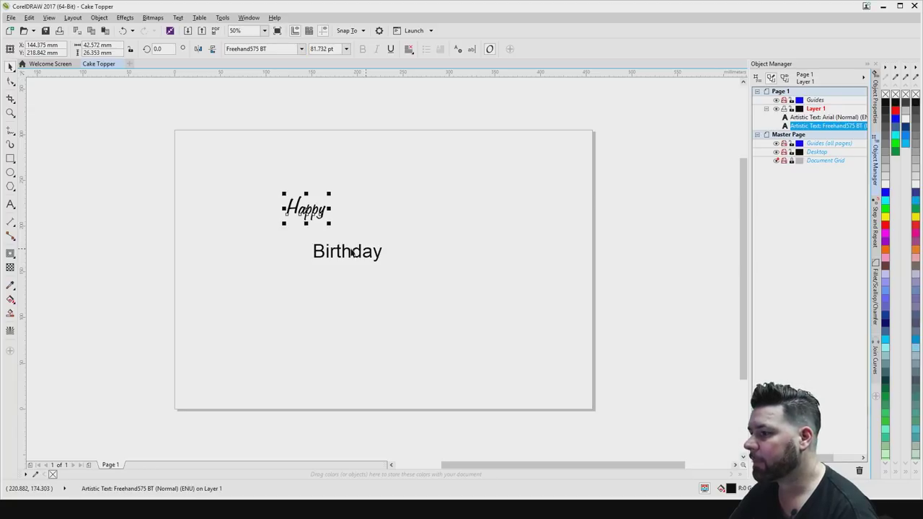
Apply the same Freehand575 BT font to Birthday
click(352, 252)
click(299, 49)
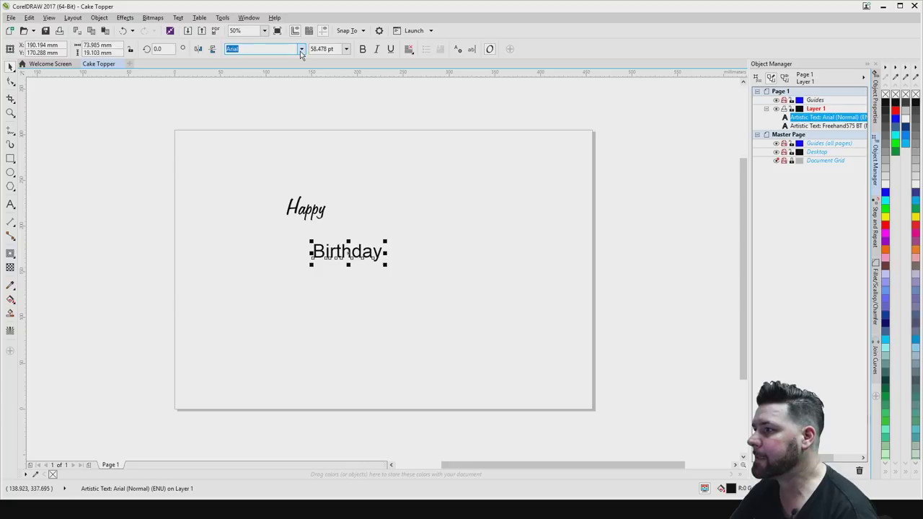
text(Freehand575 BT)
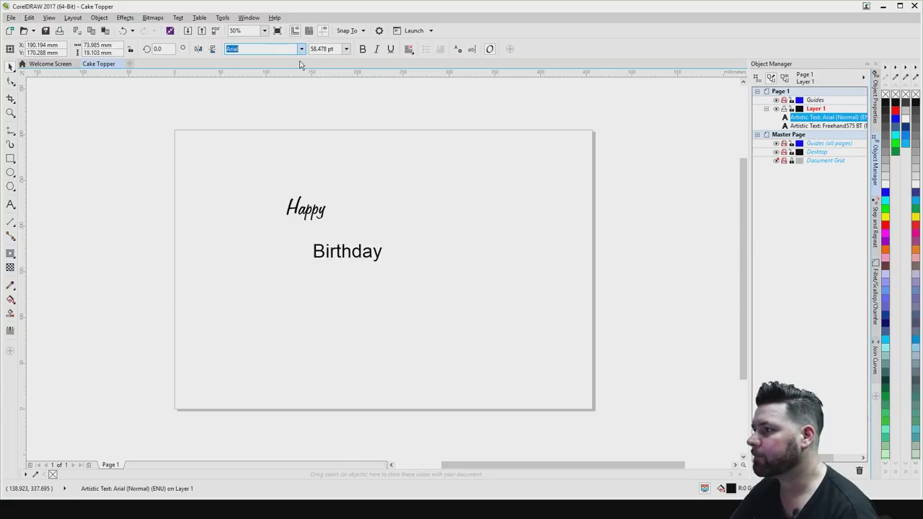
key(Return)
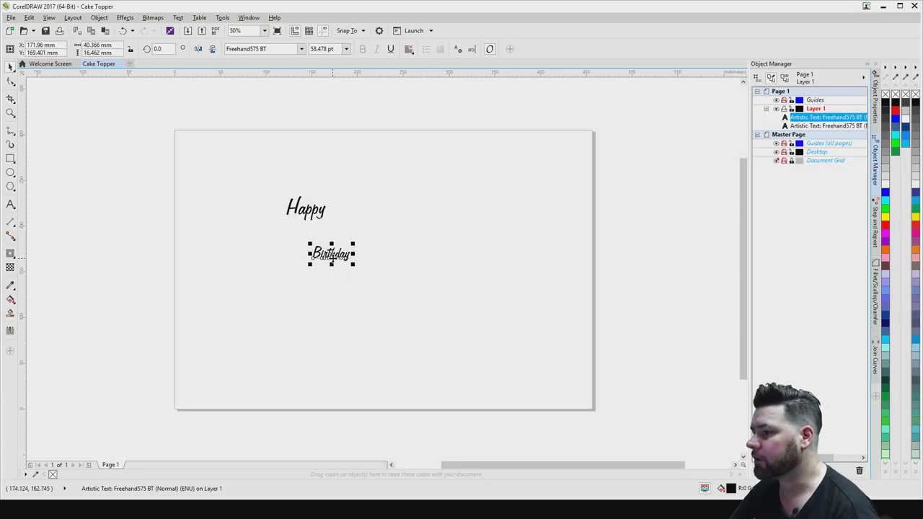
Move Birthday up under Happy and set both words to 100 pt
drag(337, 264, 315, 238)
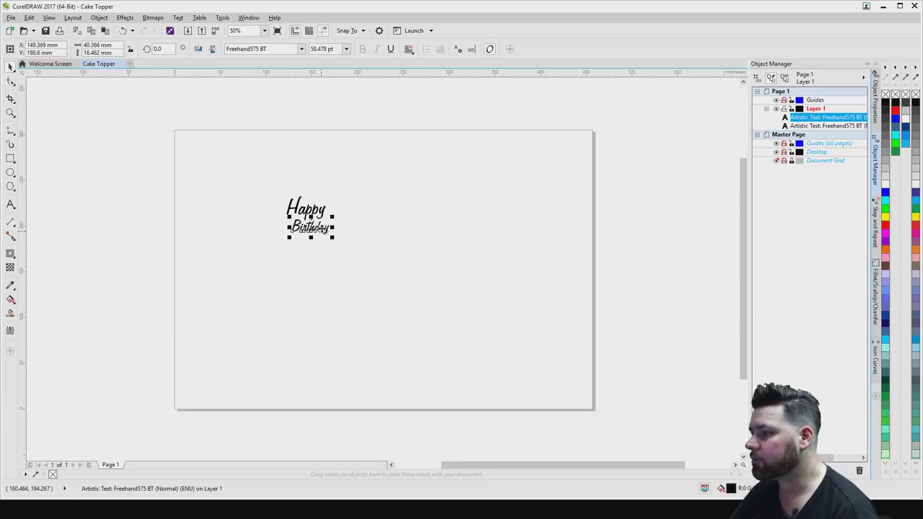
drag(327, 48, 305, 51)
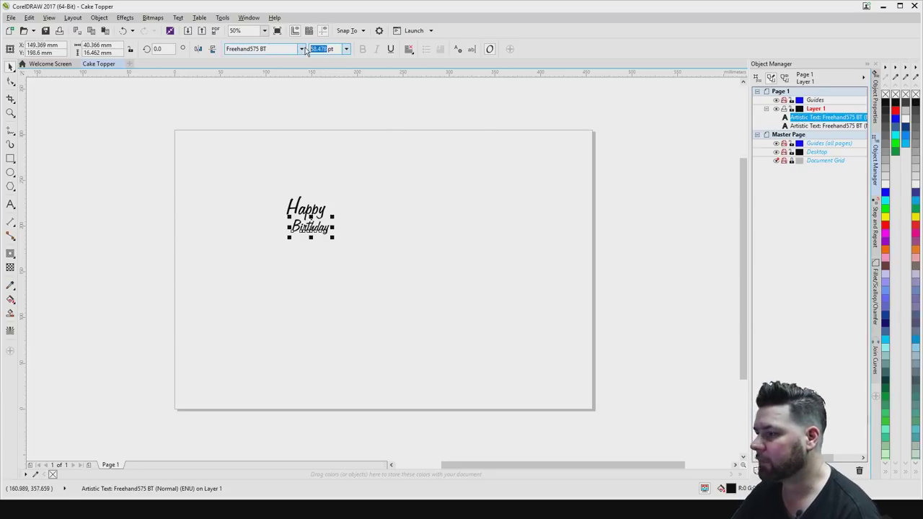
text(100)
key(Return)
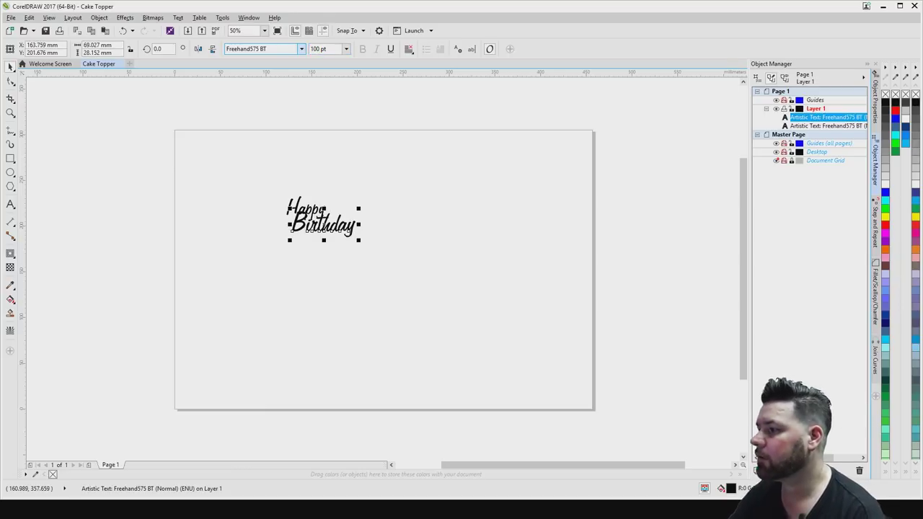
click(315, 208)
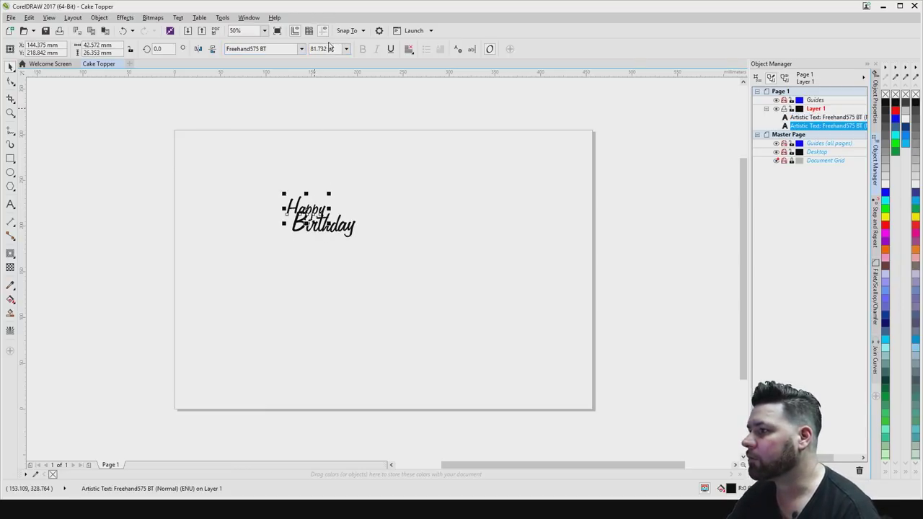
drag(327, 48, 290, 49)
text(100)
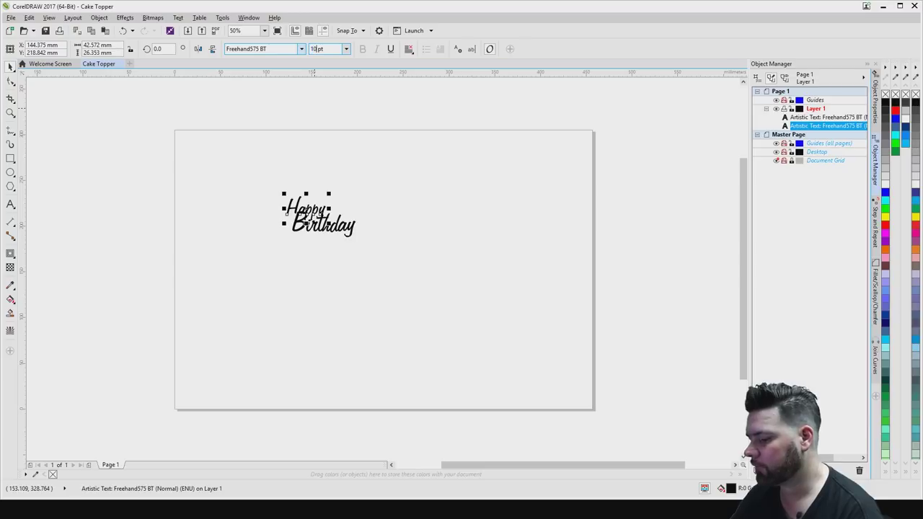
key(Return)
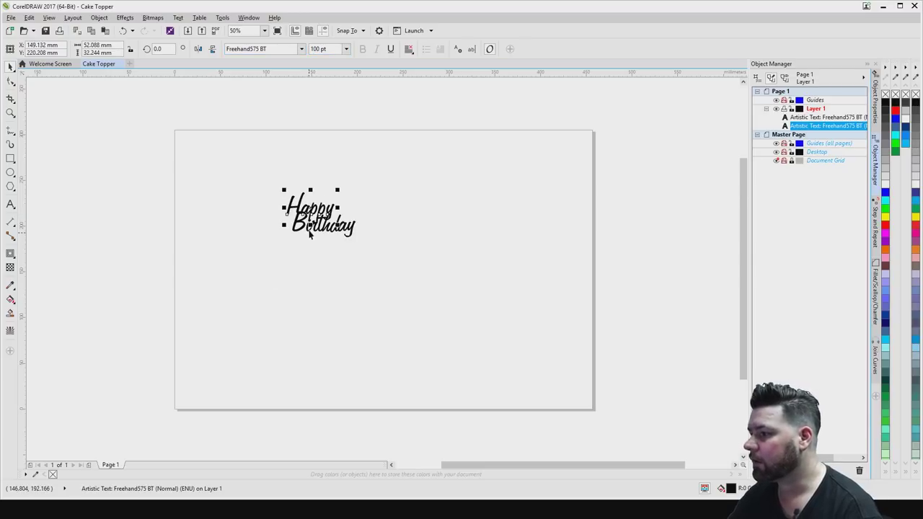
Tuck Happy close above Birthday and enlarge it to about 108 pt
scroll(314, 220, up, 3)
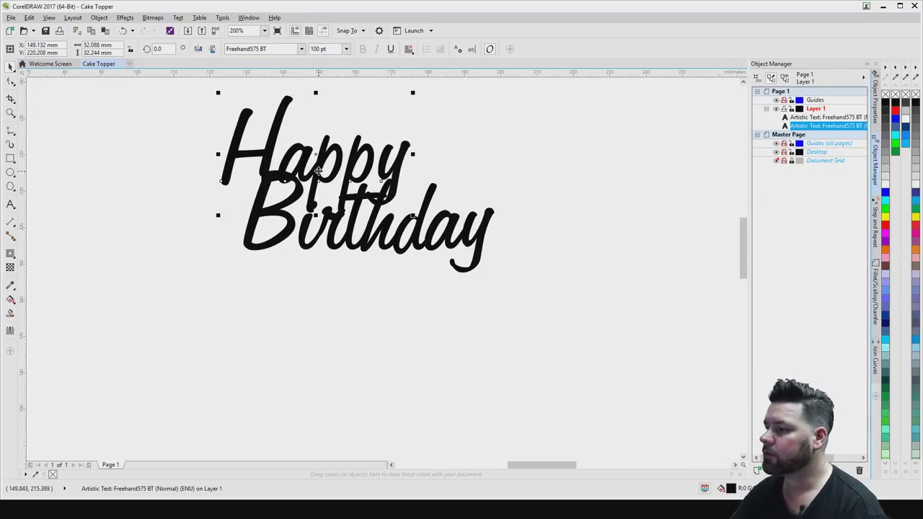
drag(317, 156, 396, 142)
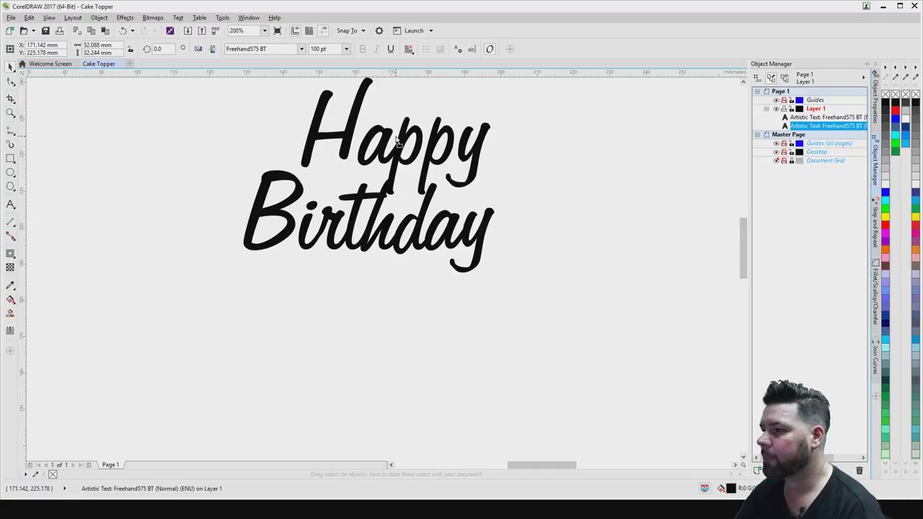
drag(396, 142, 395, 140)
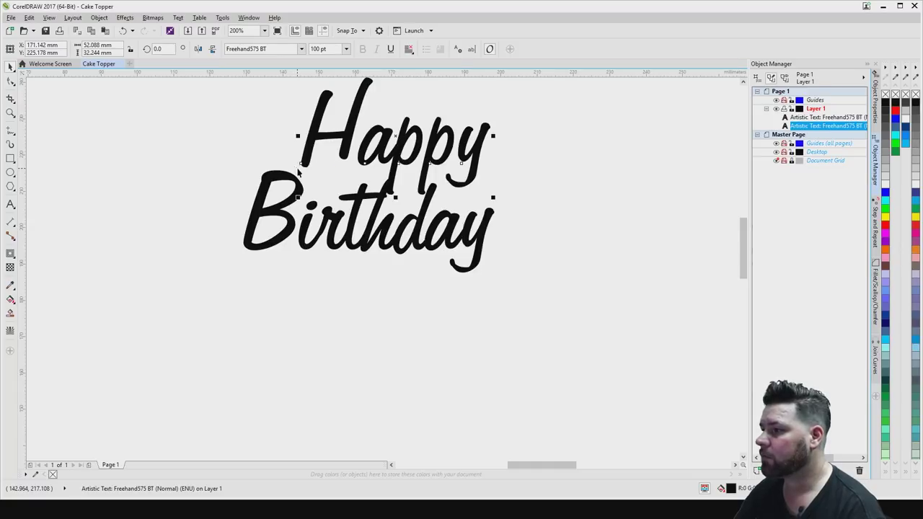
drag(297, 196, 283, 210)
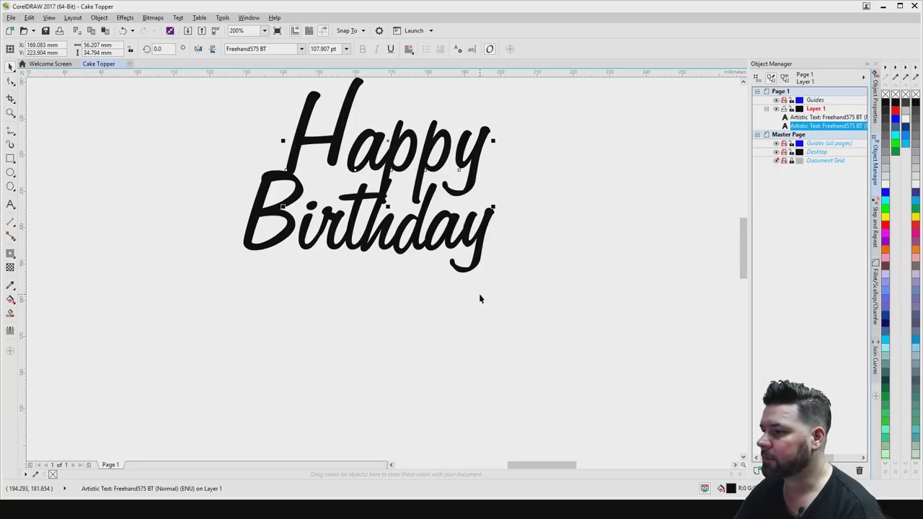
click(380, 245)
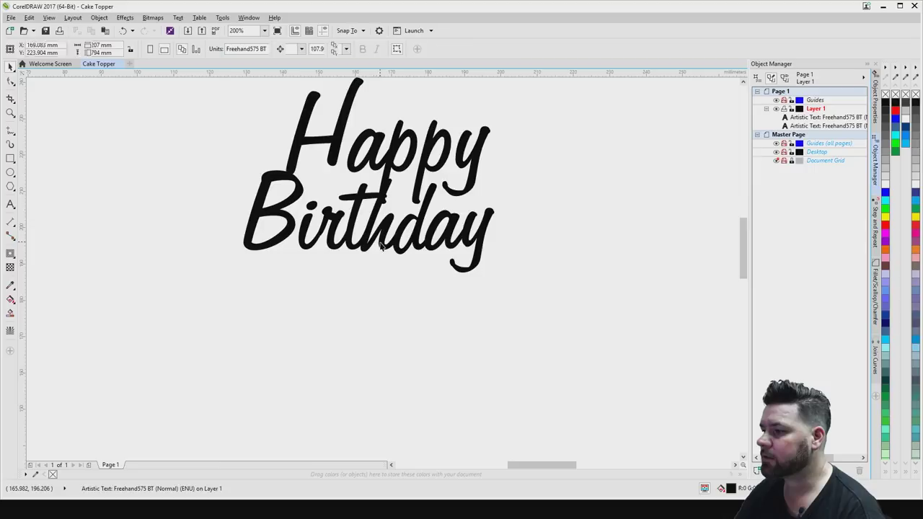
Shift the B of Birthday right to about +6% character offset
double_click(304, 238)
drag(305, 238, 246, 223)
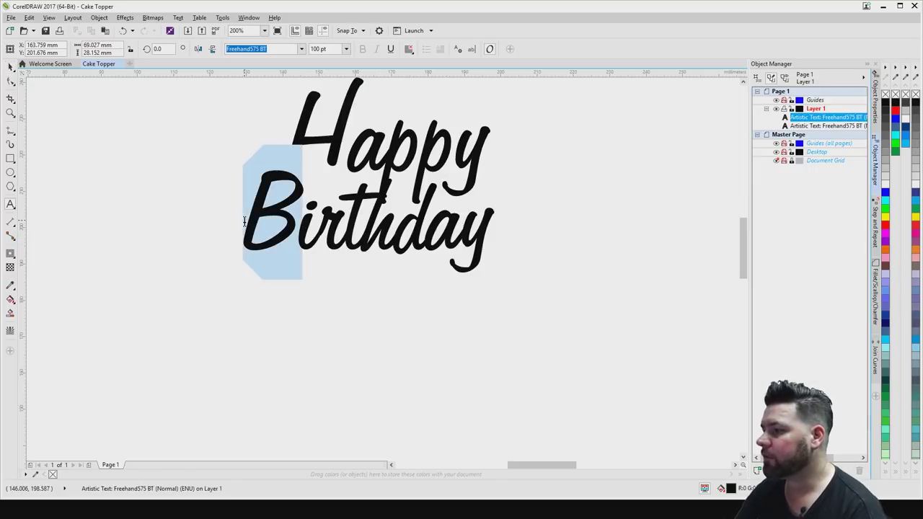
click(876, 107)
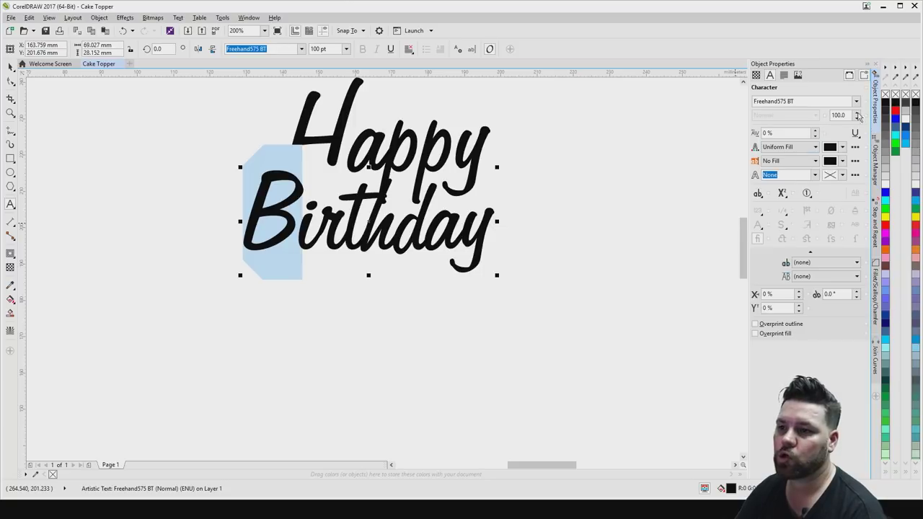
click(799, 292)
click(799, 292)
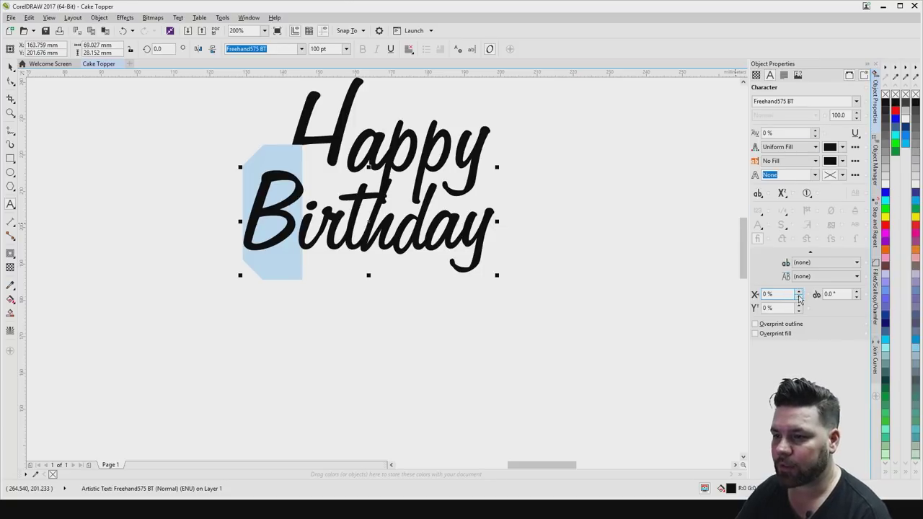
click(798, 292)
click(798, 292)
click(799, 292)
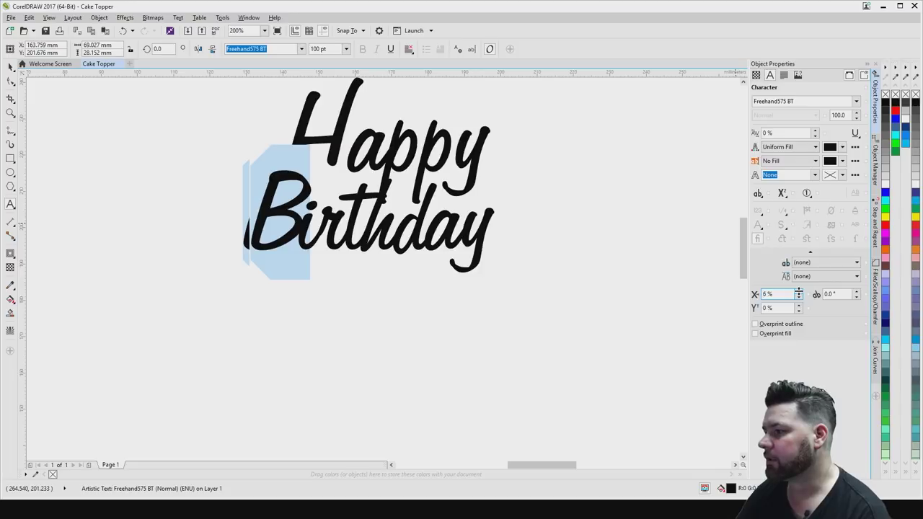
Shift the H of Happy right to about +8% character offset
click(370, 144)
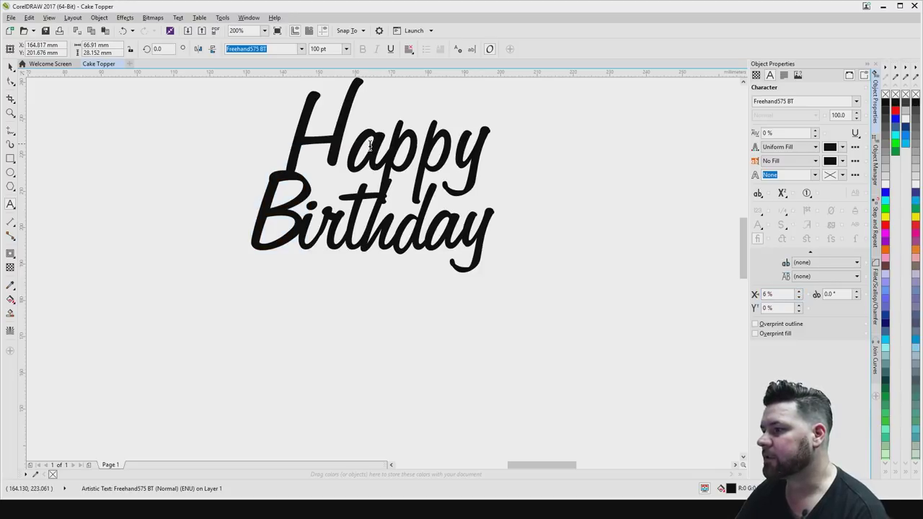
drag(371, 144, 292, 139)
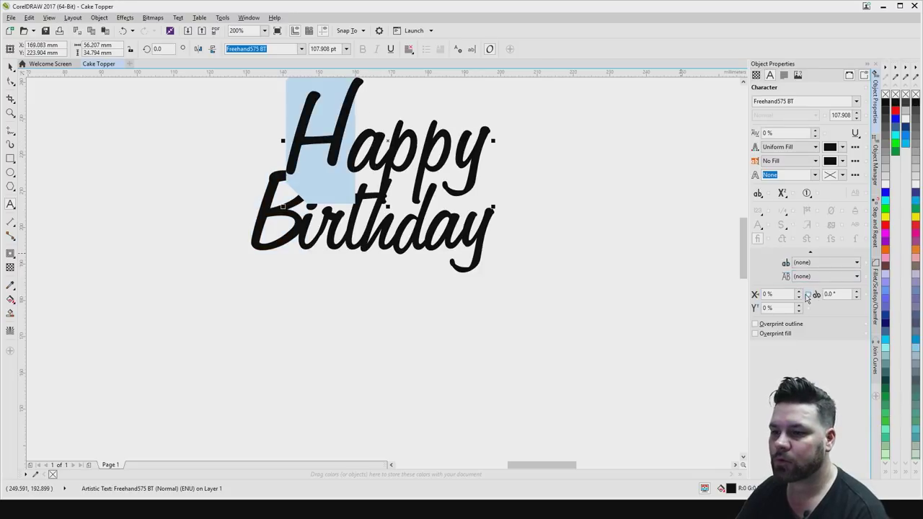
click(776, 295)
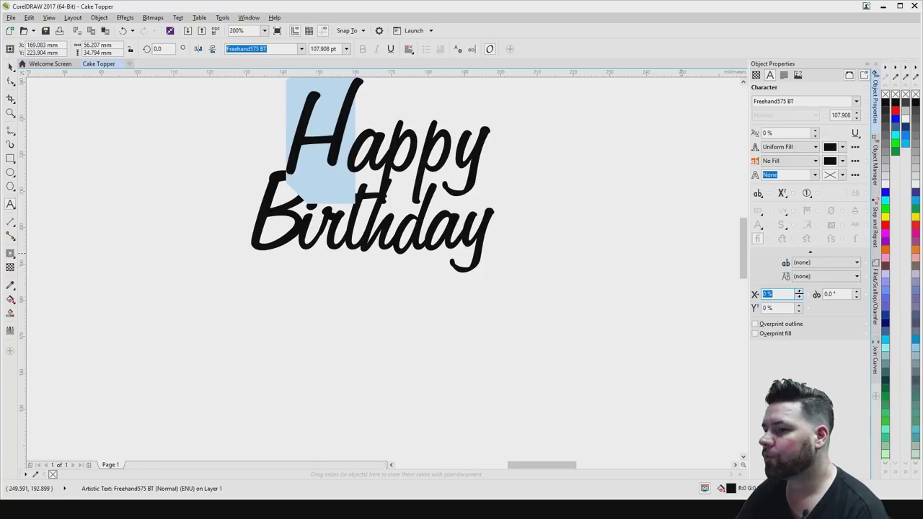
click(797, 292)
click(797, 291)
click(797, 292)
click(797, 291)
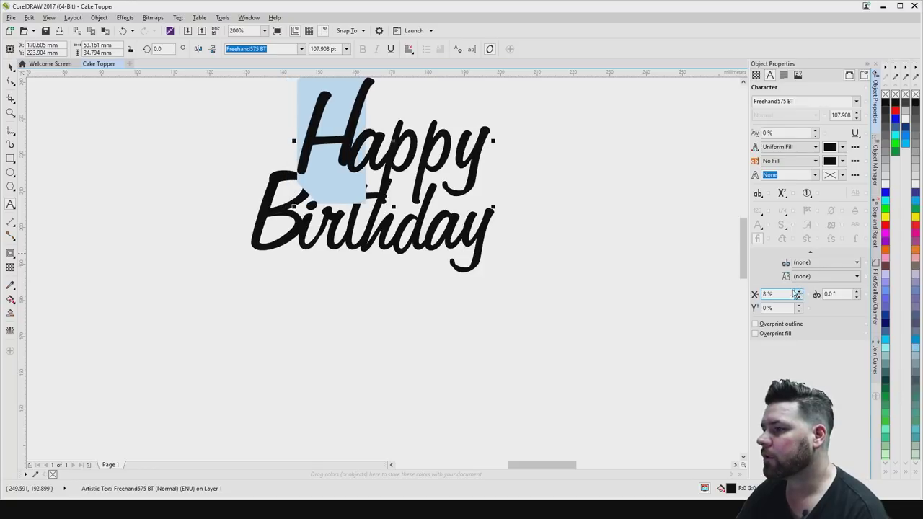
Shift the final y of Happy left to a −10% character offset
click(425, 153)
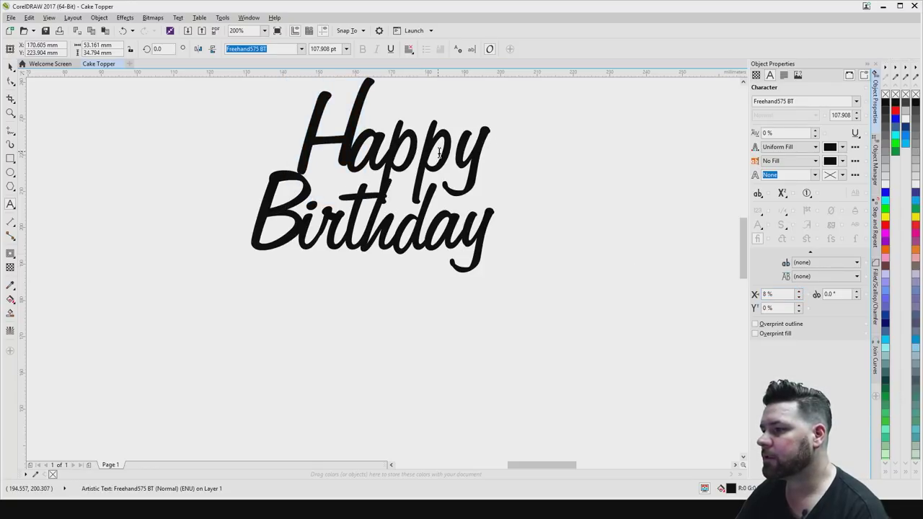
drag(439, 153, 488, 154)
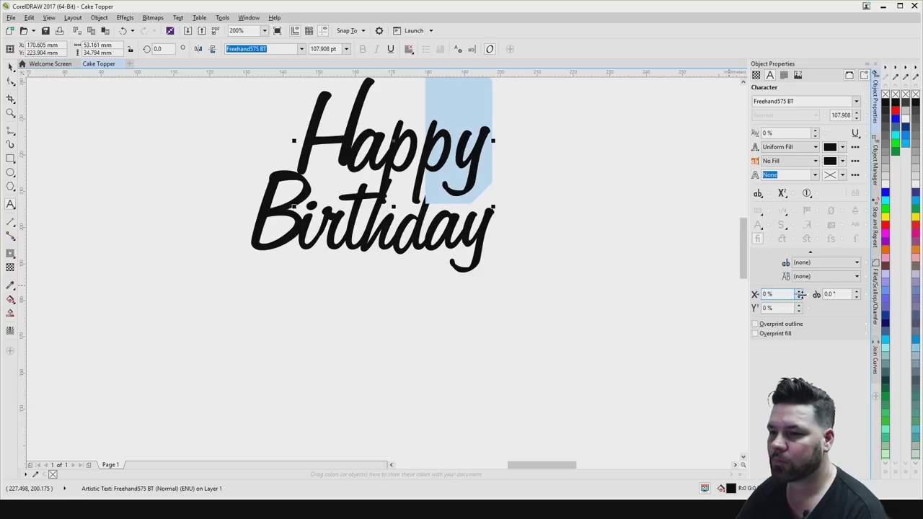
click(800, 298)
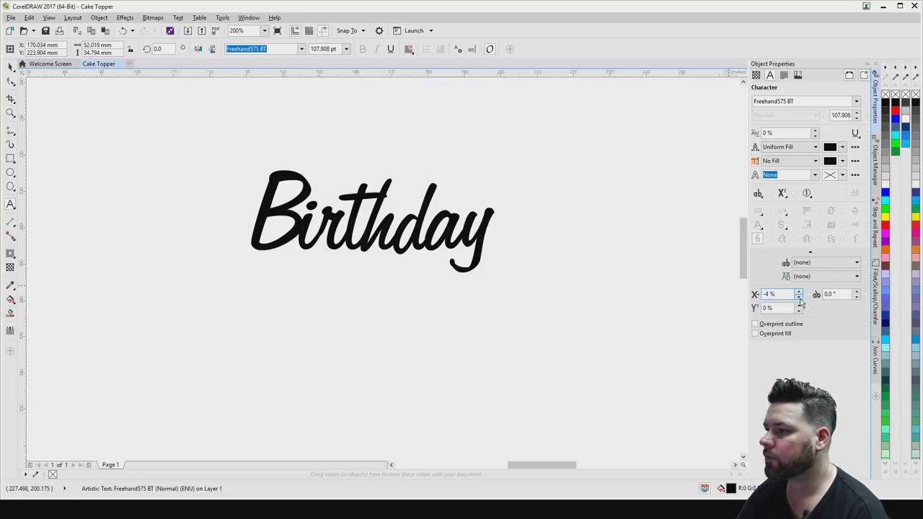
click(800, 301)
drag(446, 151, 480, 159)
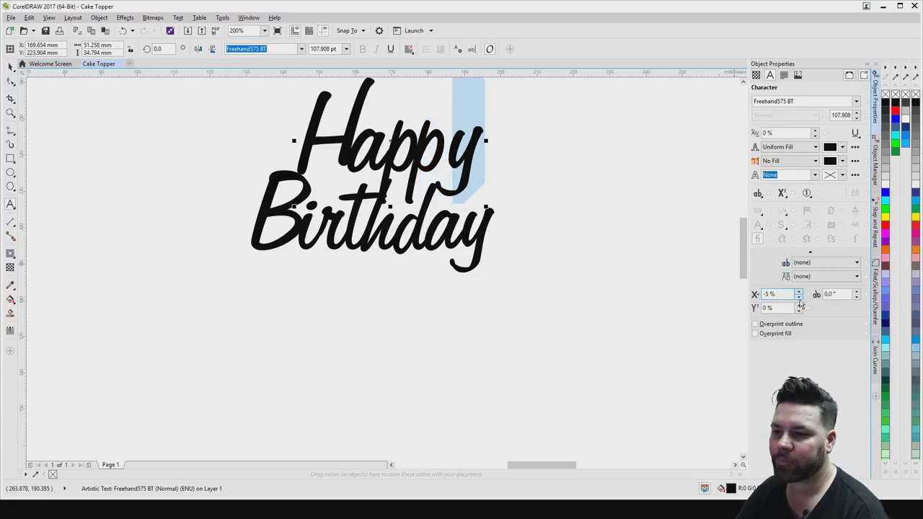
click(799, 300)
click(799, 300)
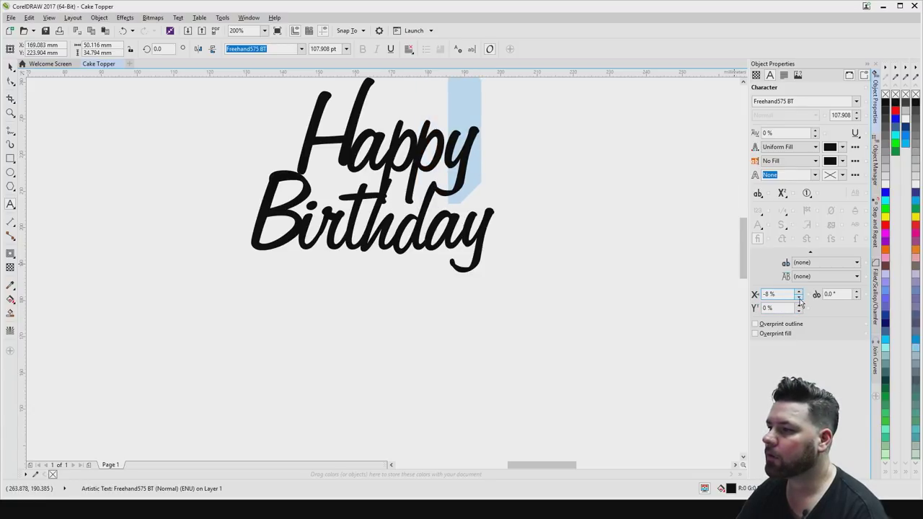
click(799, 300)
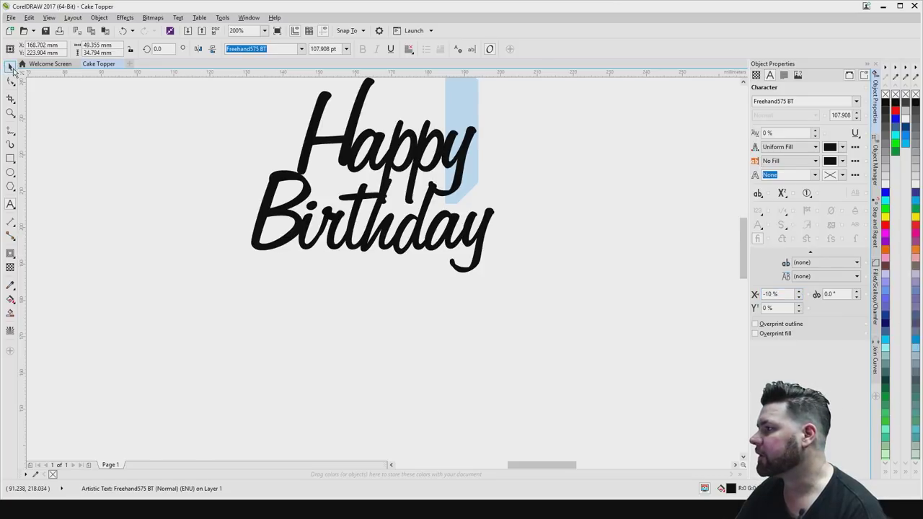
click(11, 66)
Leave text editing and nudge Happy about 0.2 mm down toward Birthday
key(Escape)
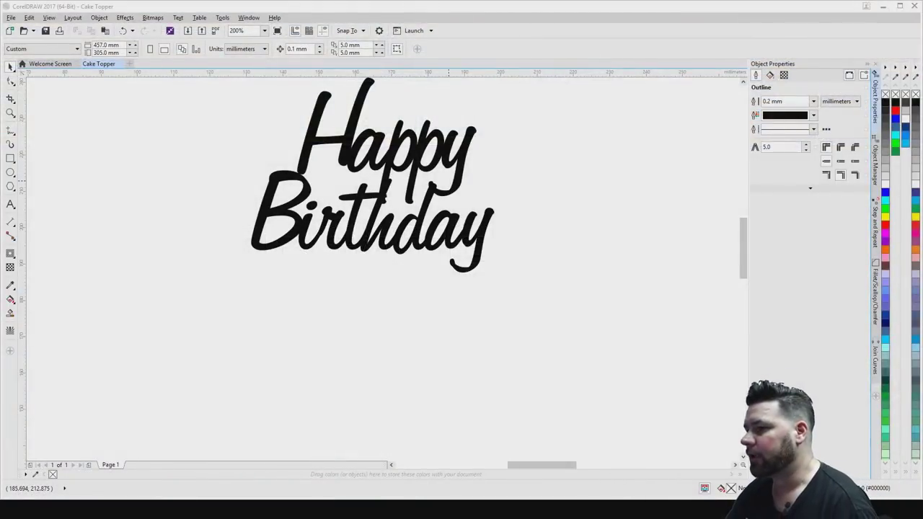
click(445, 231)
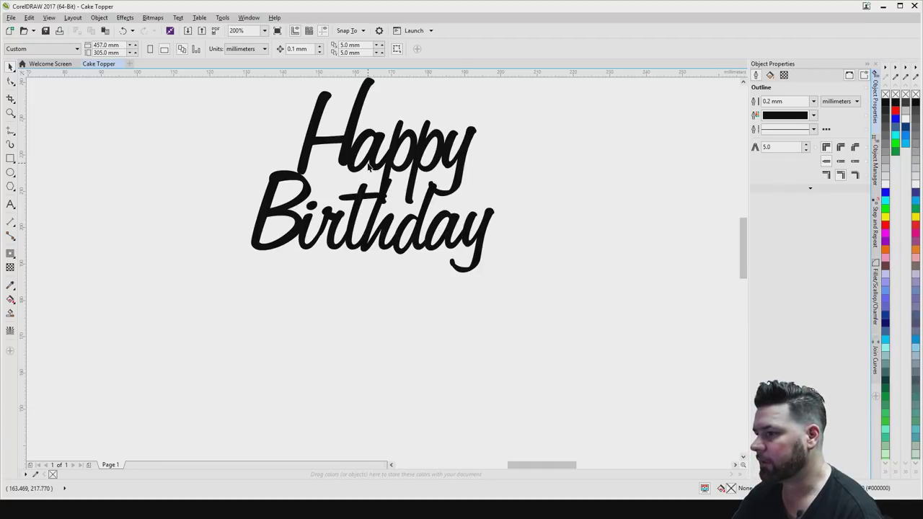
scroll(355, 239, up, 1)
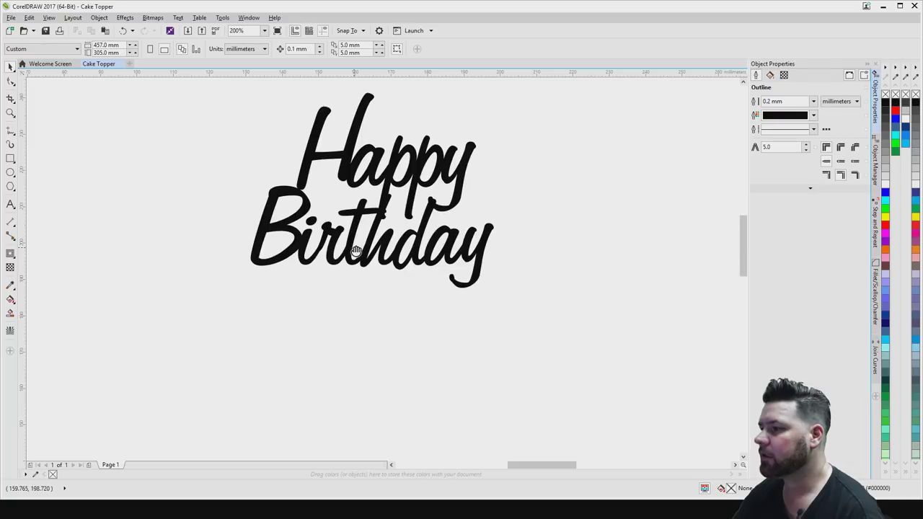
click(351, 181)
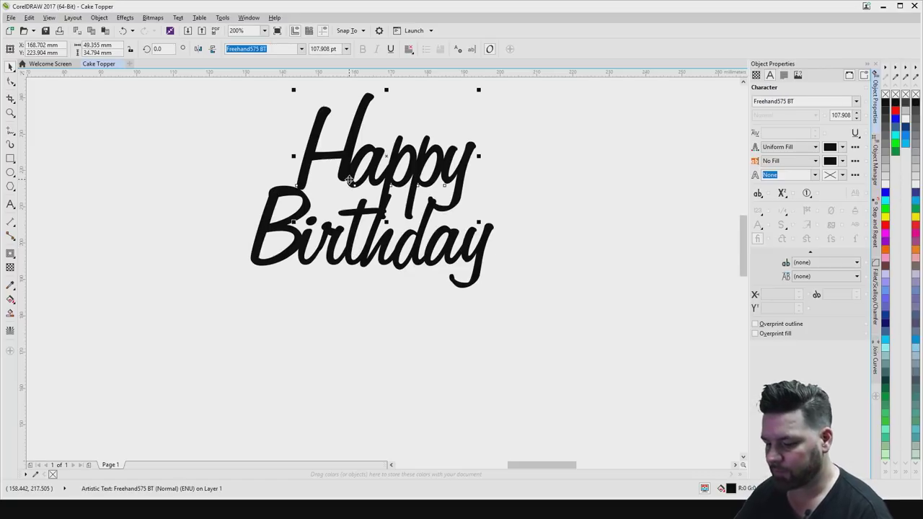
drag(349, 181, 311, 189)
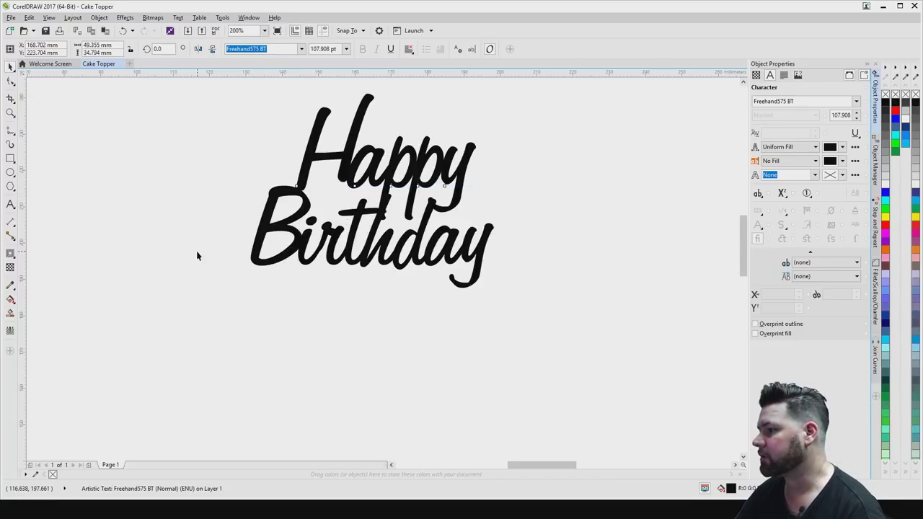
Scale both words together to about 150 mm wide and move them down-left
click(240, 261)
scroll(278, 256, down, 2)
drag(199, 127, 445, 291)
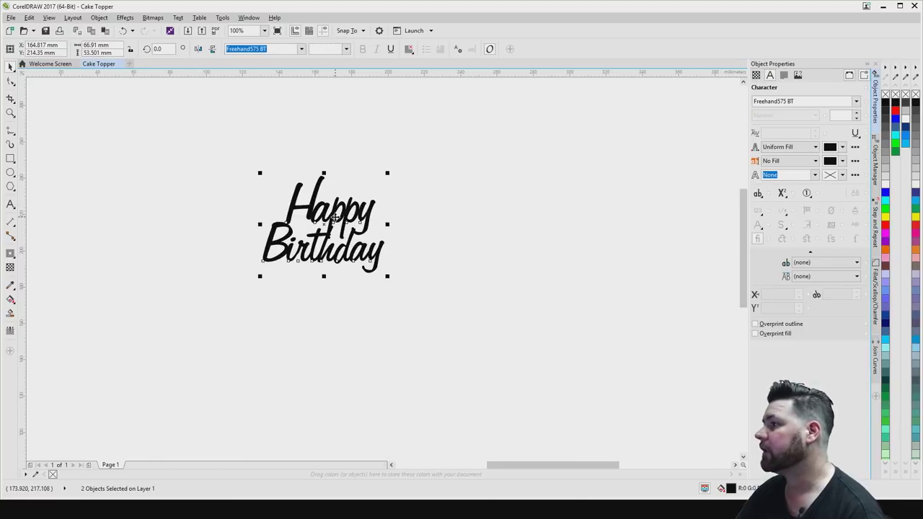
scroll(336, 243, down, 2)
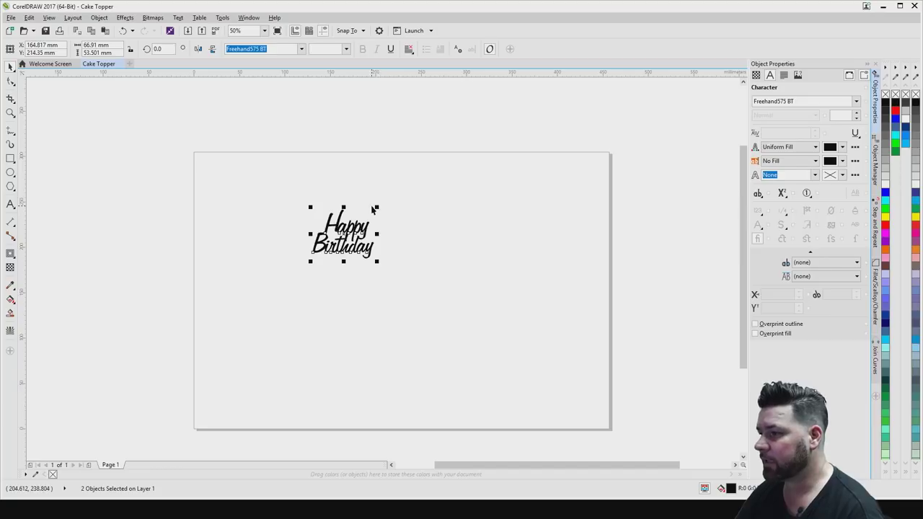
drag(377, 207, 452, 137)
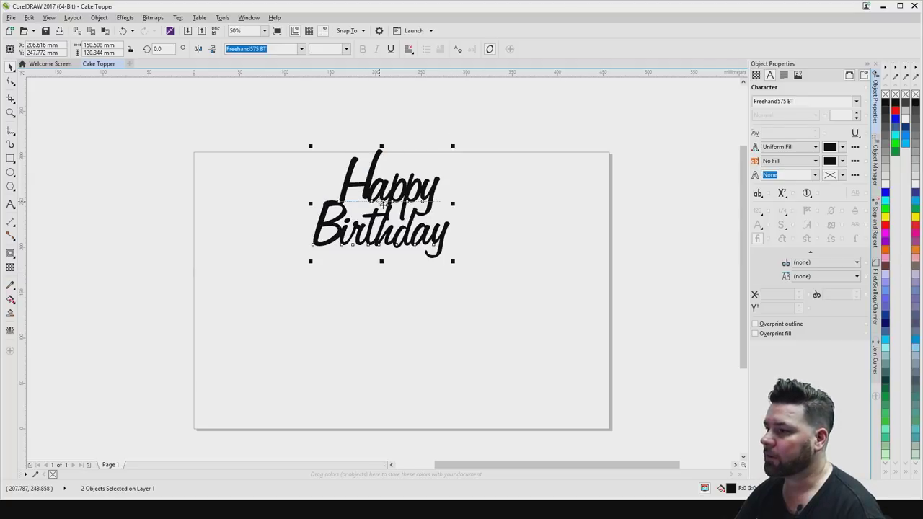
drag(381, 204, 303, 224)
Draw a tiny 2.646 × 0.926 mm rectangle against a Birthday letter stroke
click(306, 319)
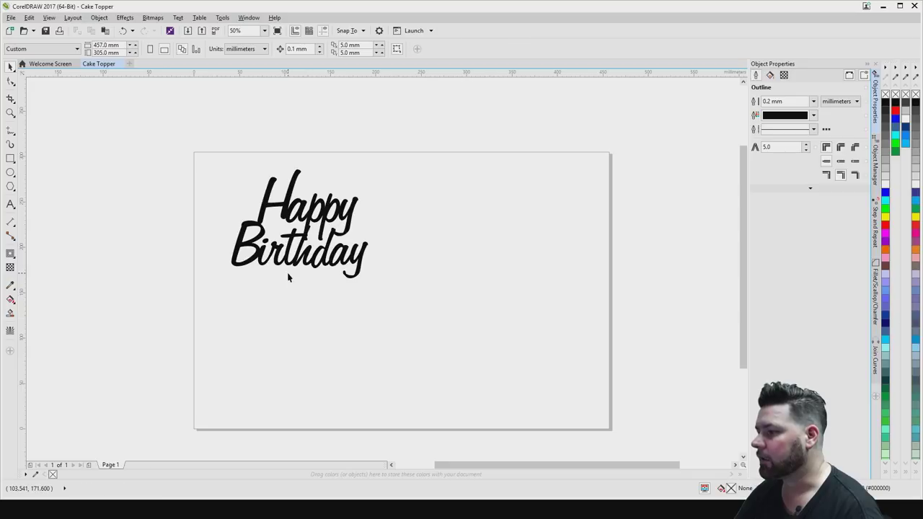
scroll(288, 268, up, 1)
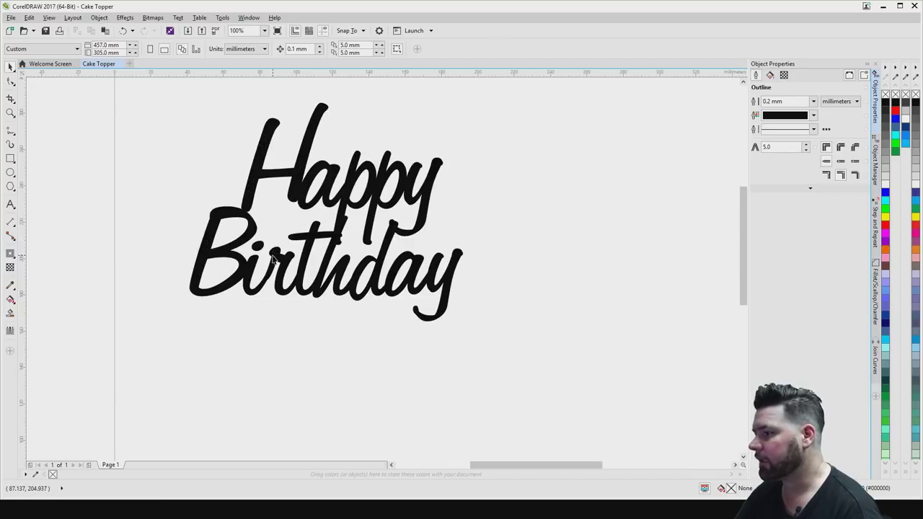
scroll(286, 285, up, 1)
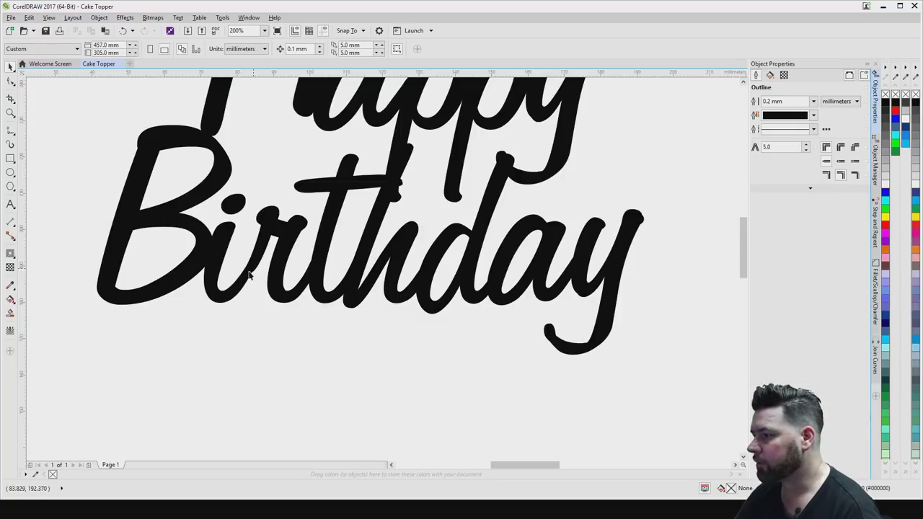
scroll(245, 278, up, 2)
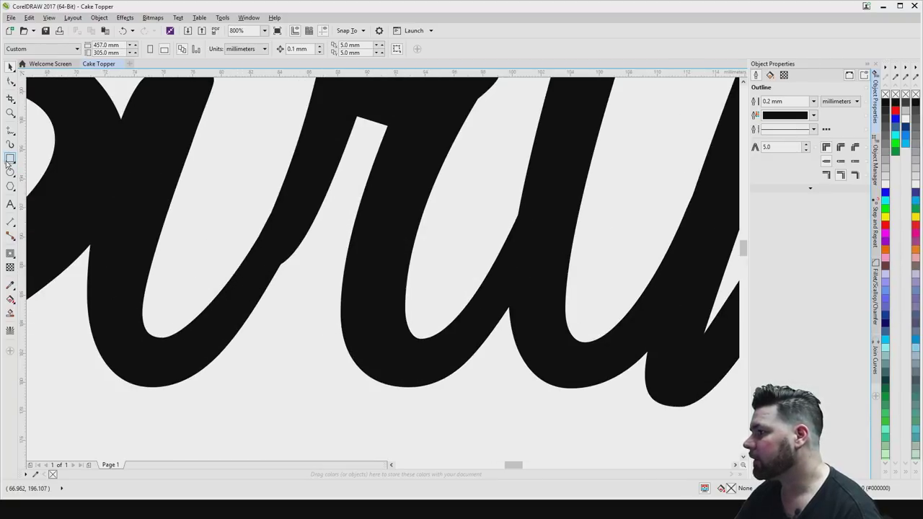
click(10, 159)
drag(235, 272, 274, 284)
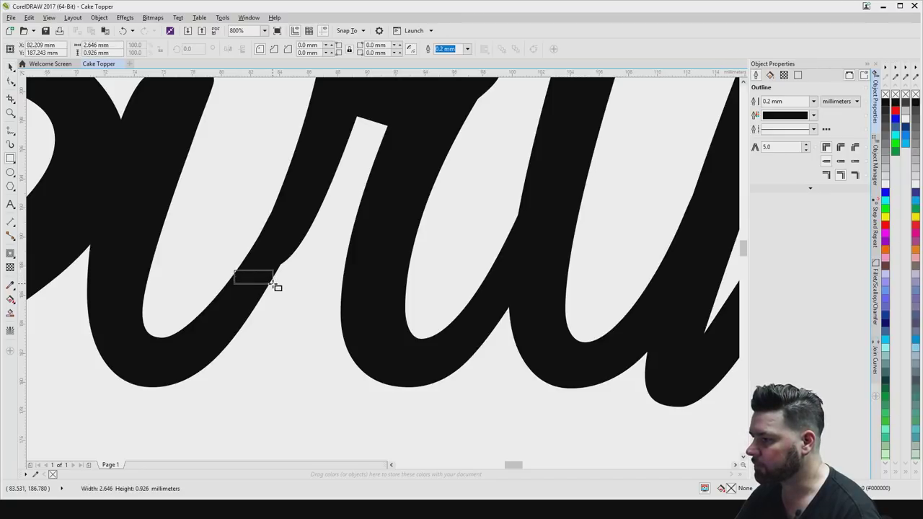
drag(274, 284, 276, 286)
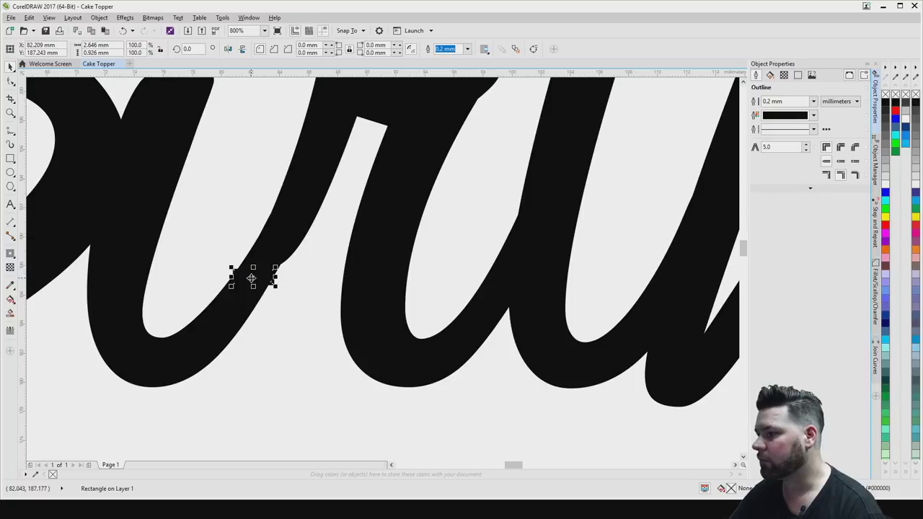
click(252, 277)
key(Escape)
scroll(256, 275, up, 4)
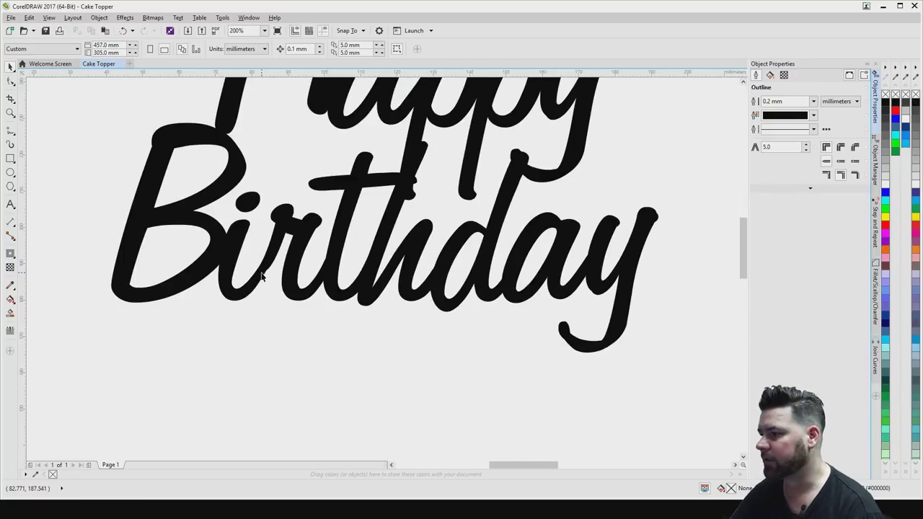
scroll(262, 277, down, 2)
scroll(263, 274, up, 2)
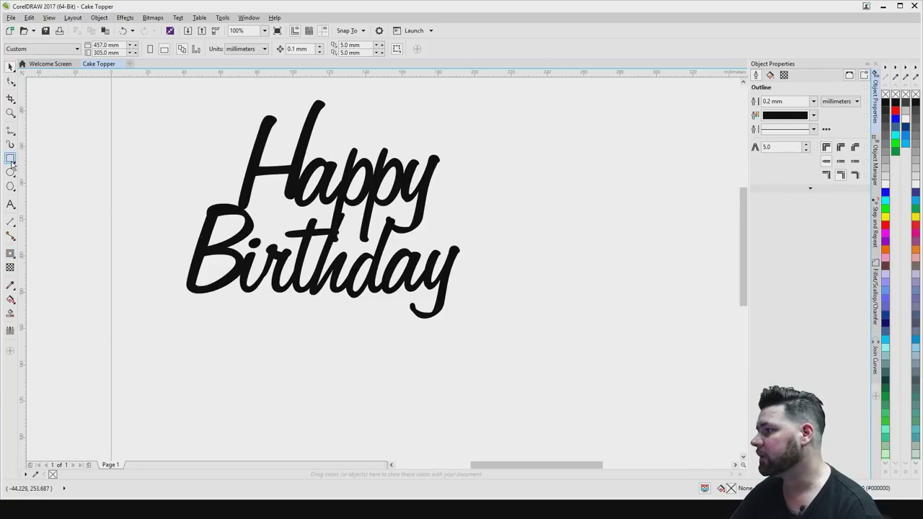
Draw a tall rectangle under Birthday and size it to 5 × 60 mm
key(F6)
drag(313, 292, 344, 402)
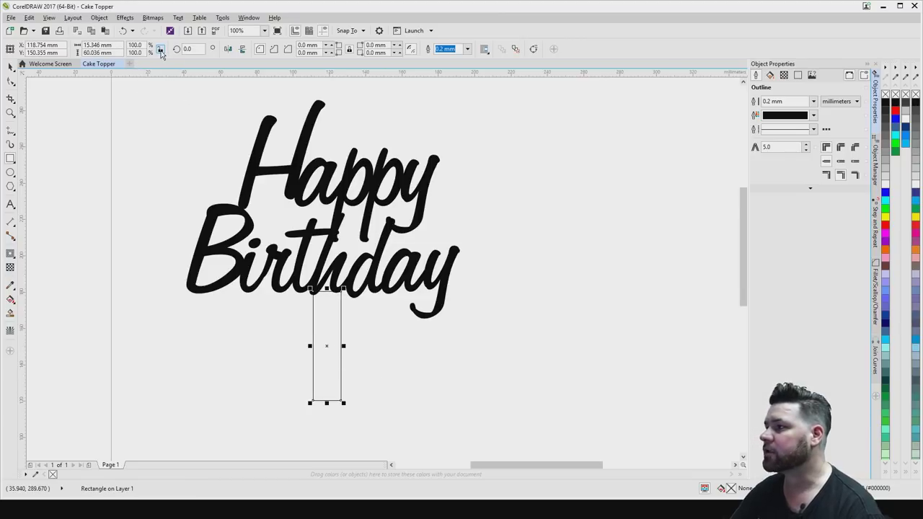
click(94, 54)
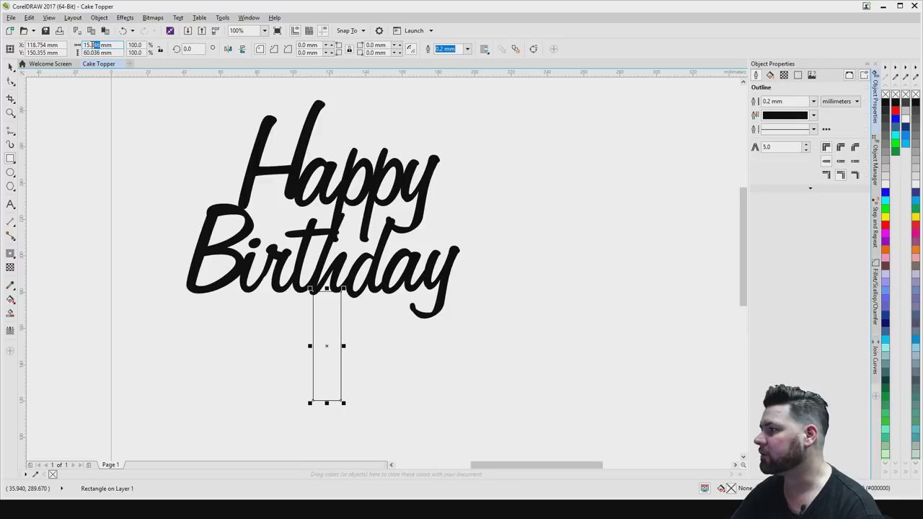
text(5)
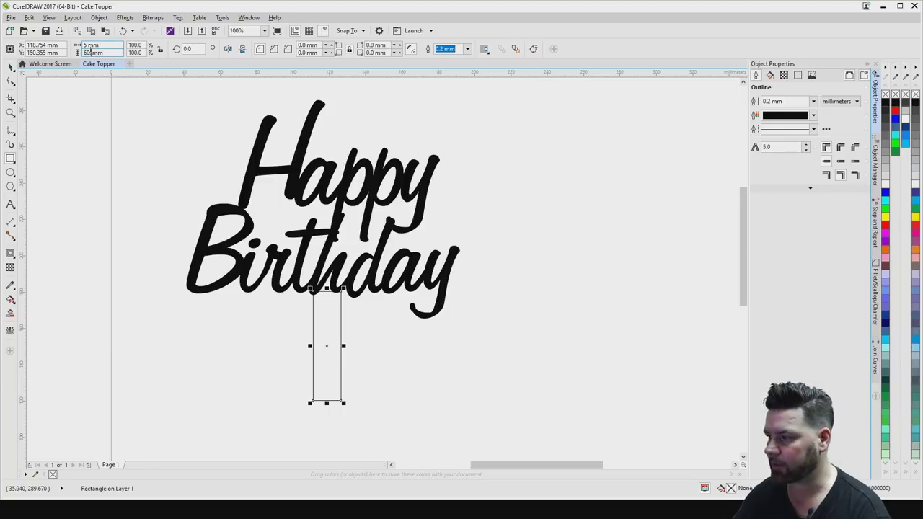
key(Return)
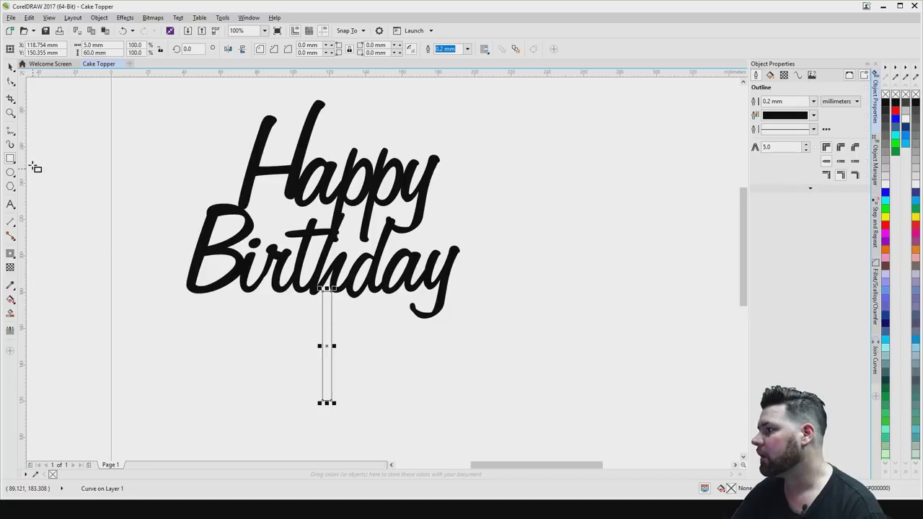
Add side and bottom-middle nodes to the stick, then delete the bottom corner nodes
click(11, 81)
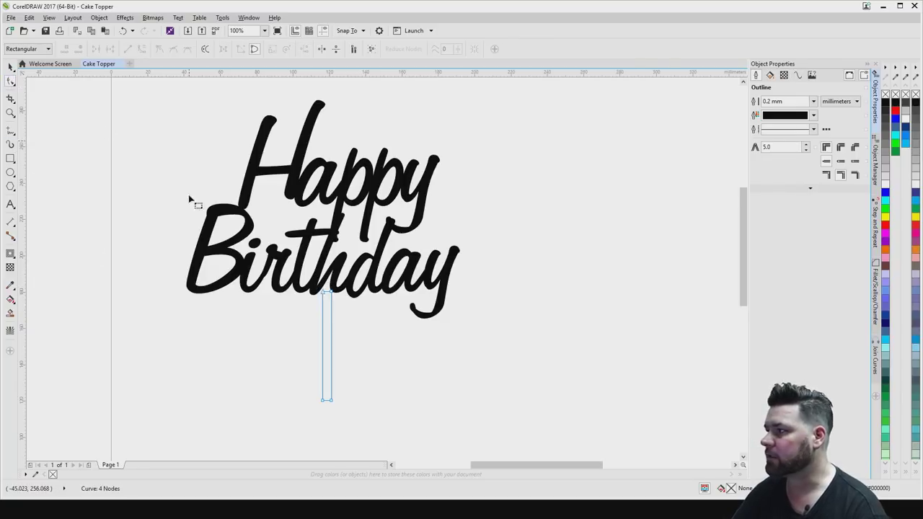
scroll(318, 397, up, 4)
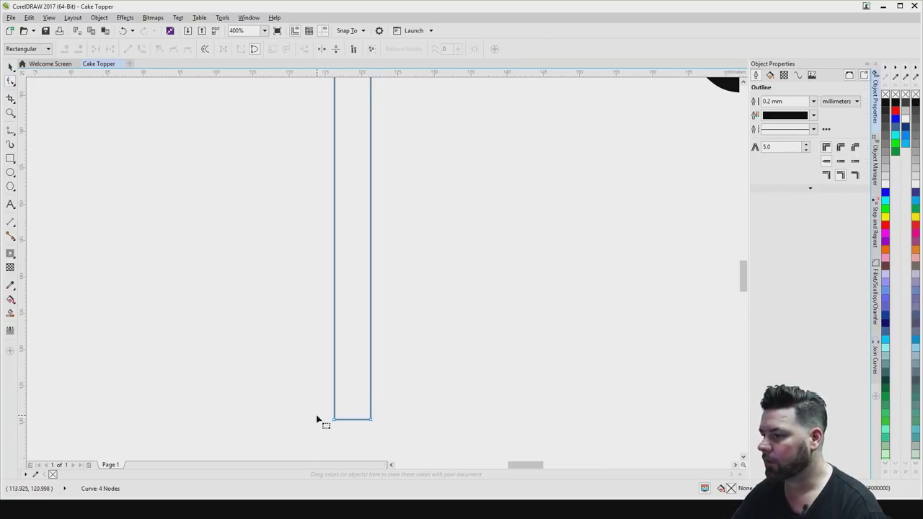
drag(316, 418, 304, 310)
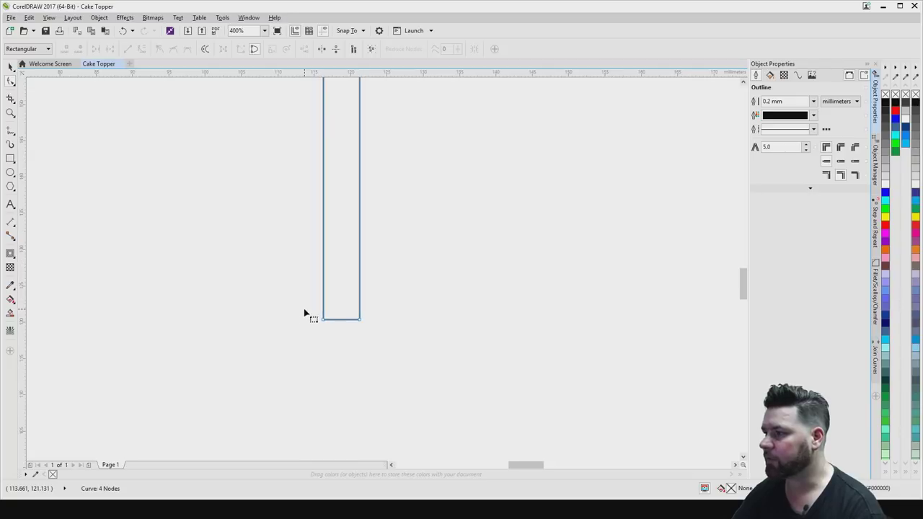
click(324, 88)
double_click(324, 89)
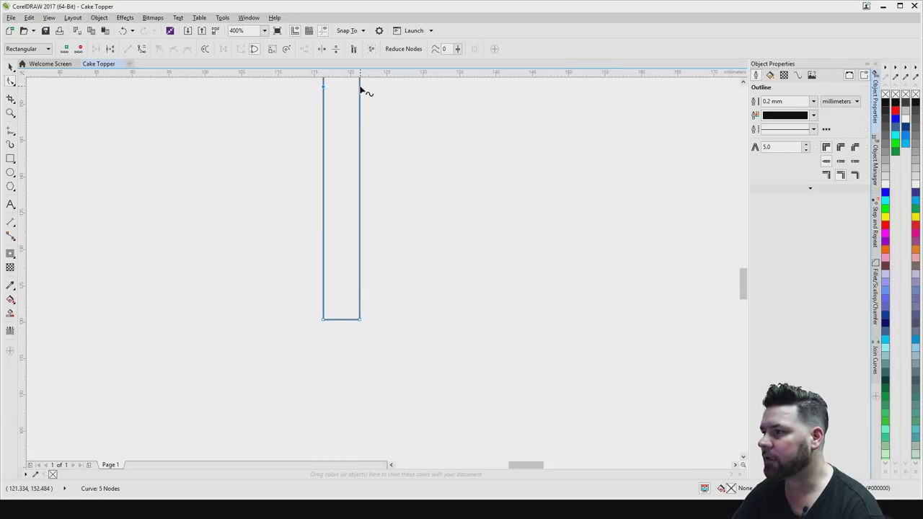
double_click(359, 91)
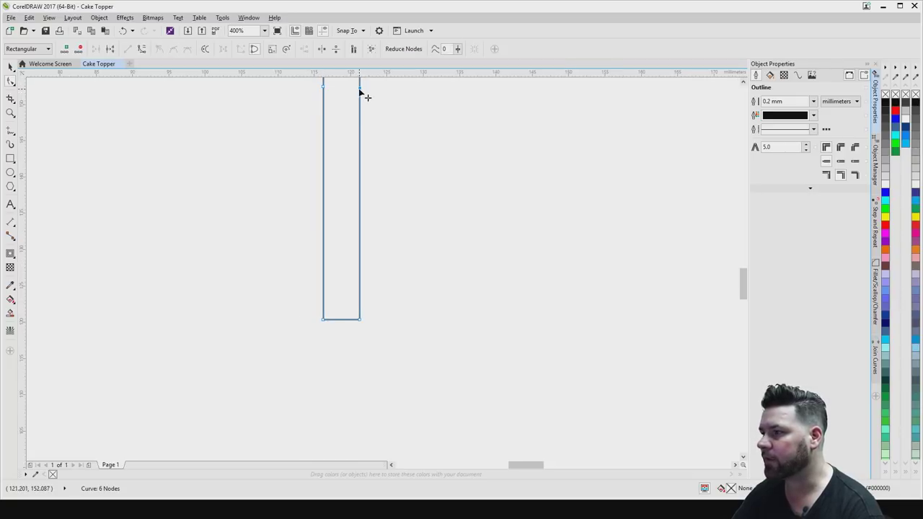
click(361, 88)
drag(361, 88, 363, 87)
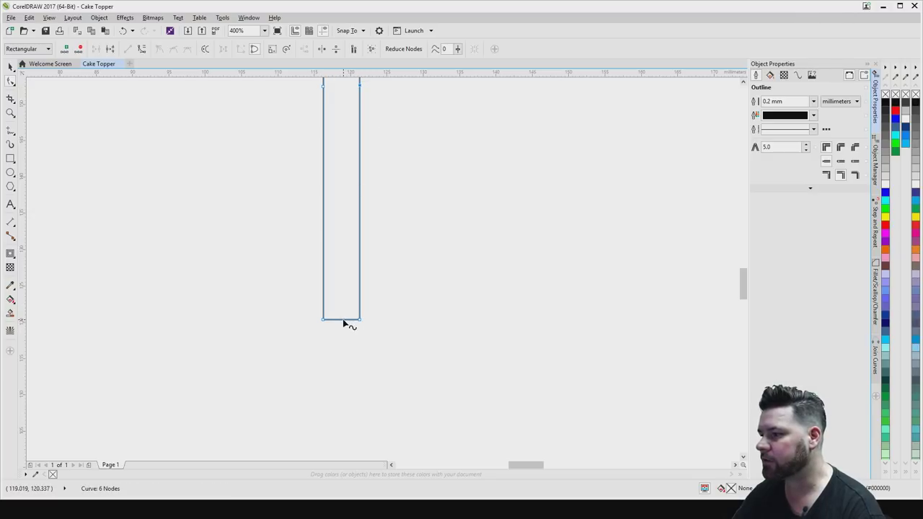
double_click(344, 320)
drag(305, 303, 371, 303)
key(Delete)
key(Delete)
scroll(275, 341, down, 2)
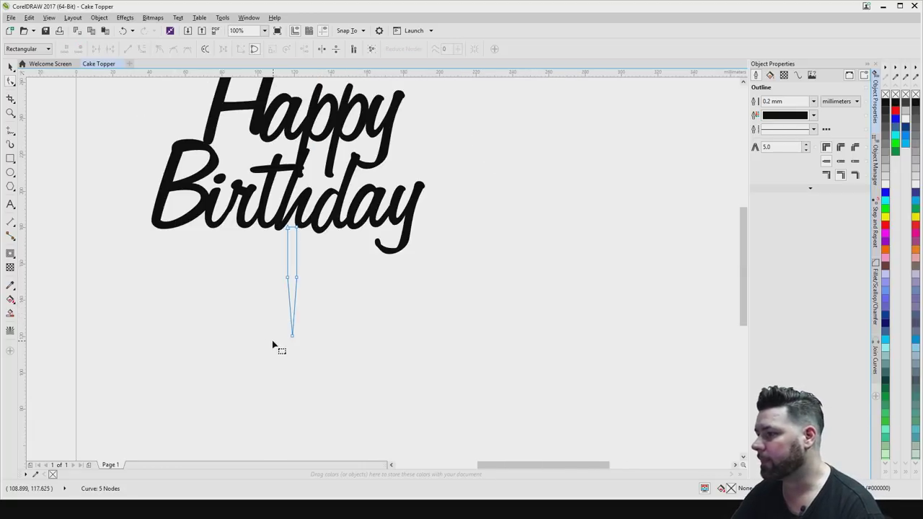
Select the spike with the lettering and align their centres horizontally using C
click(10, 66)
click(322, 317)
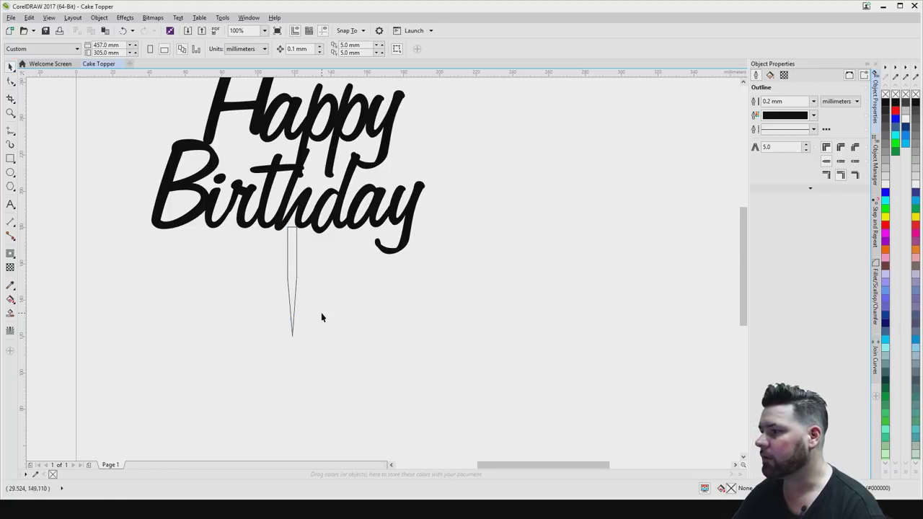
click(293, 227)
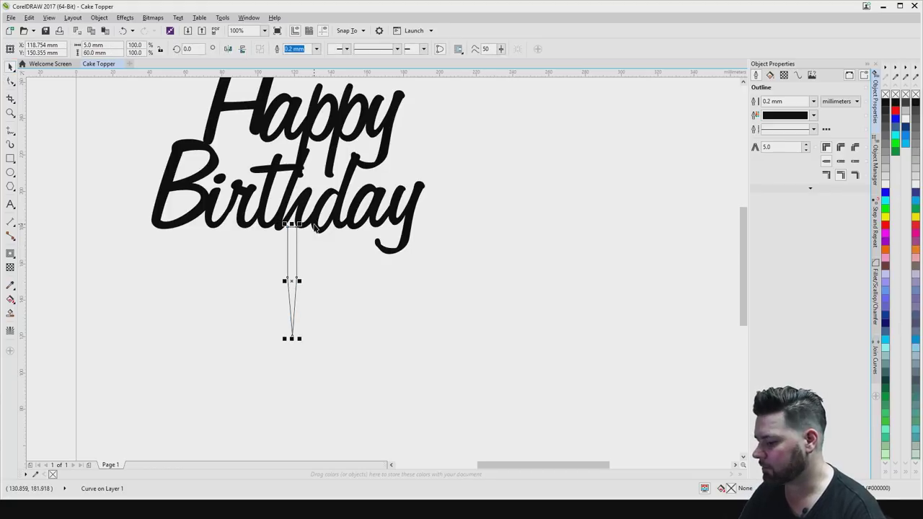
shift+click(314, 226)
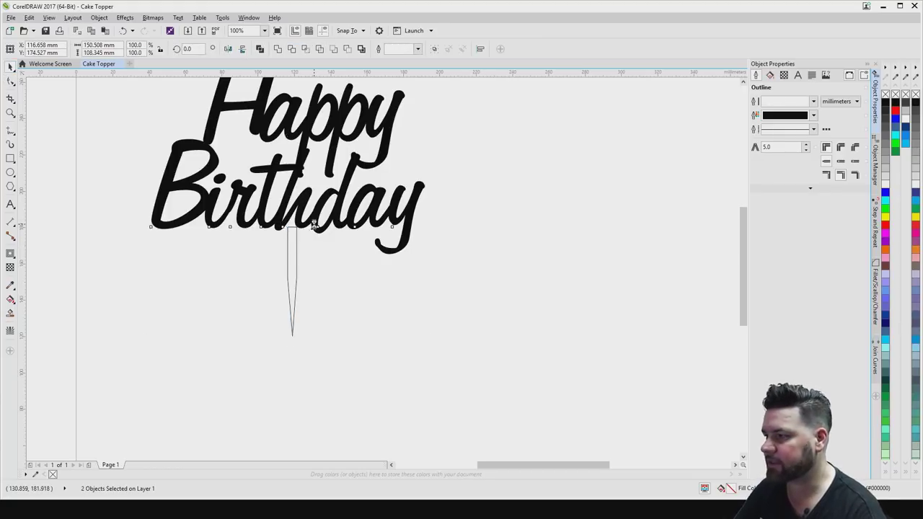
key(c)
click(324, 314)
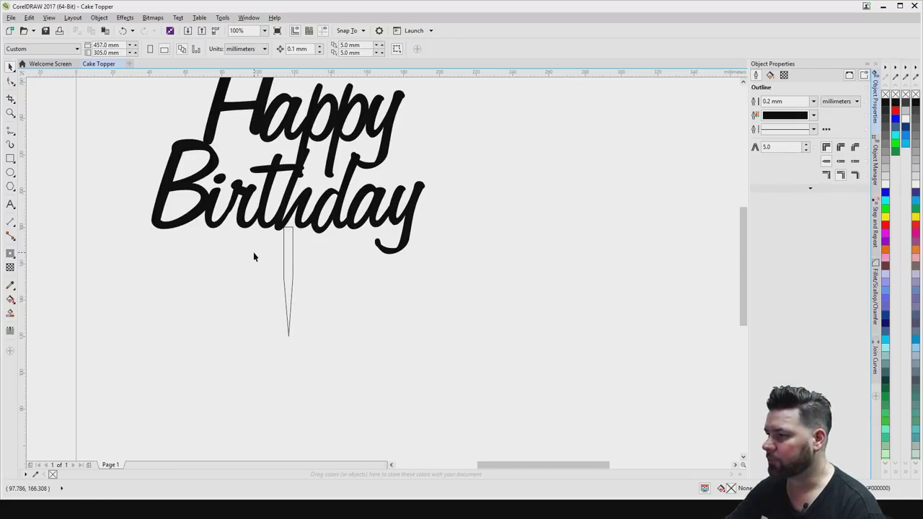
Nudge the spike upward so it meets the bottom edge of the Birthday lettering
scroll(254, 254, up, 2)
scroll(254, 256, down, 2)
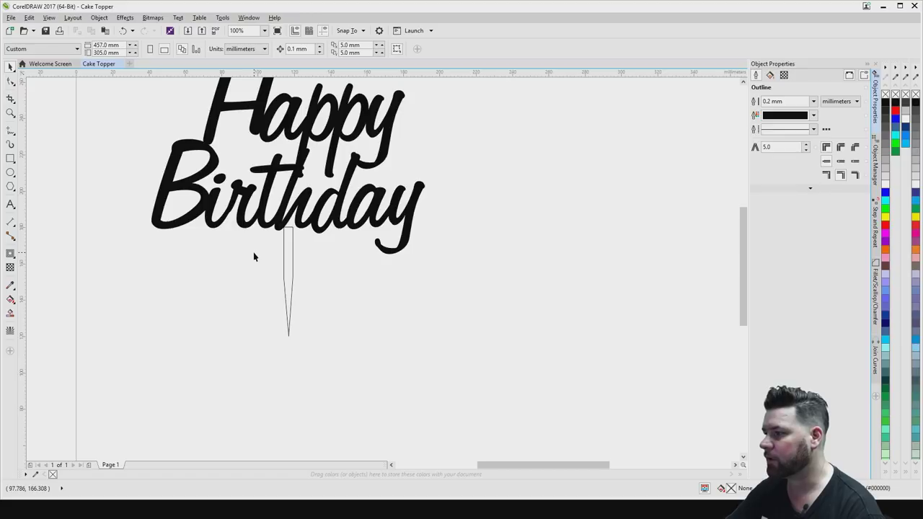
scroll(253, 256, down, 2)
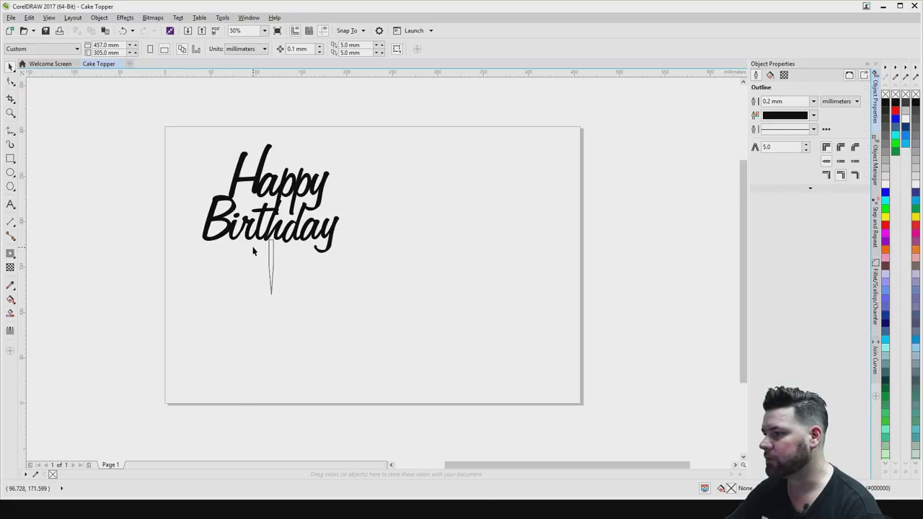
scroll(256, 248, up, 2)
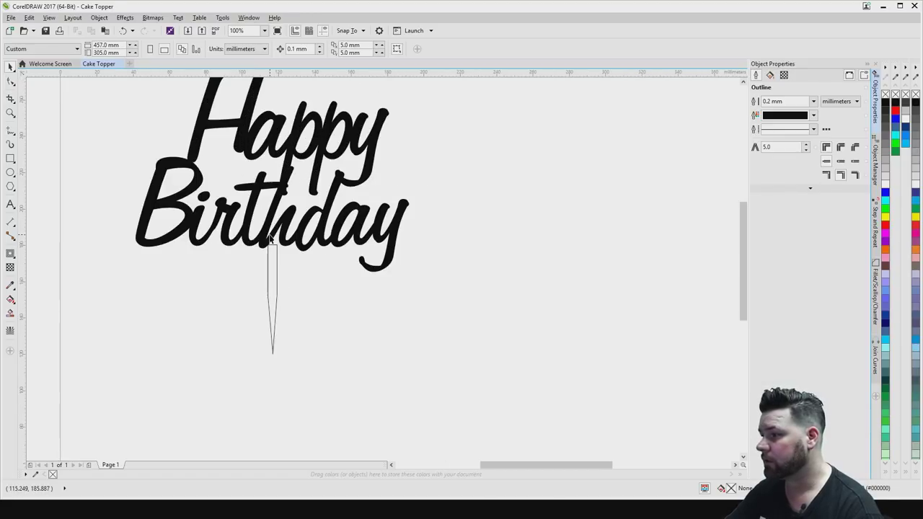
click(272, 254)
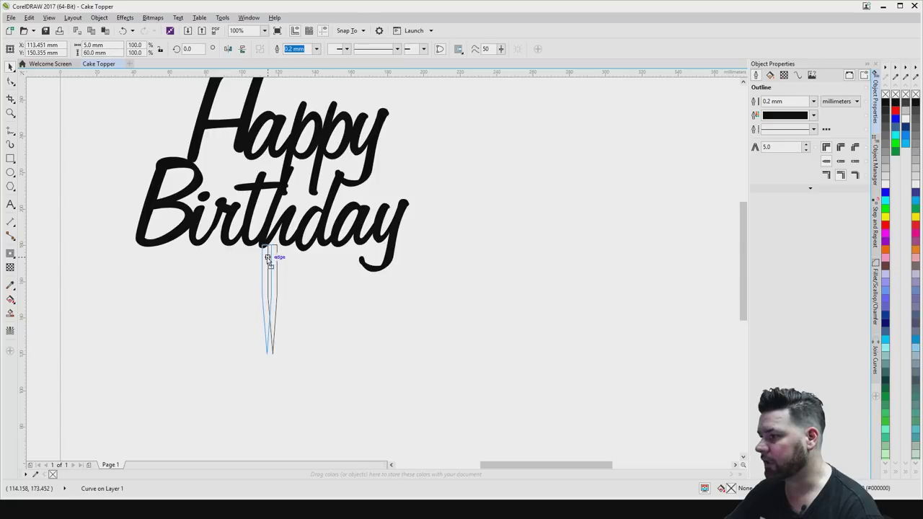
mouse_move(268, 258)
mouse_down()
mouse_move(265, 245)
mouse_move(267, 256)
mouse_up()
Raise the spike's top-right corner 1.290 mm so its top edge slants into the 'th' stroke
scroll(271, 259, up, 3)
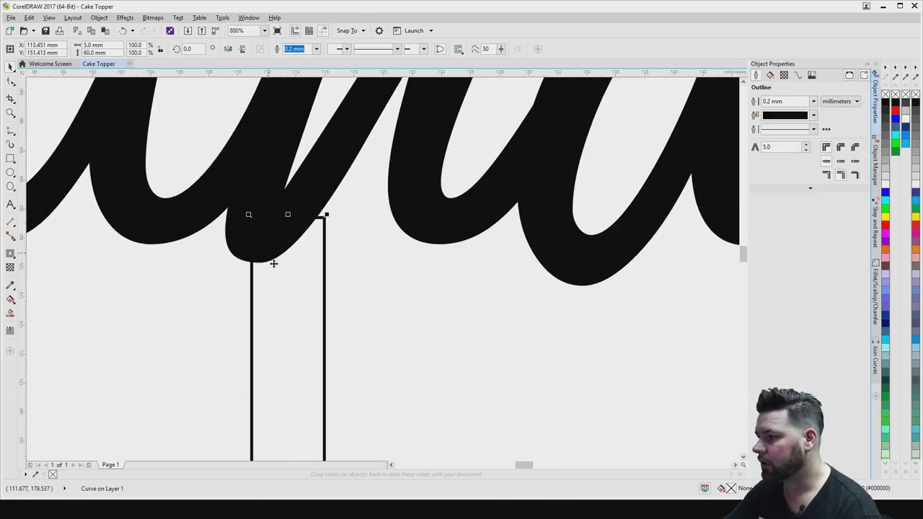
key(F10)
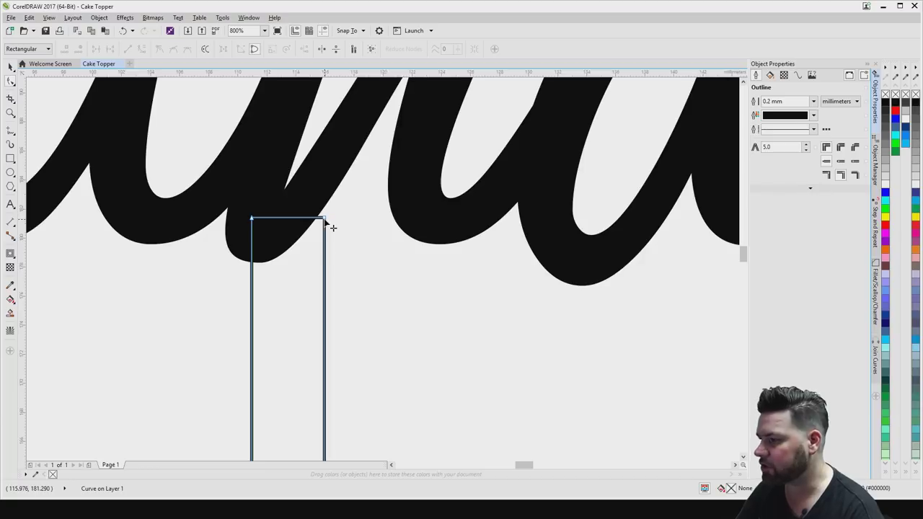
mouse_move(324, 220)
mouse_down()
mouse_move(325, 200)
mouse_move(332, 209)
mouse_up()
scroll(344, 307, down, 2)
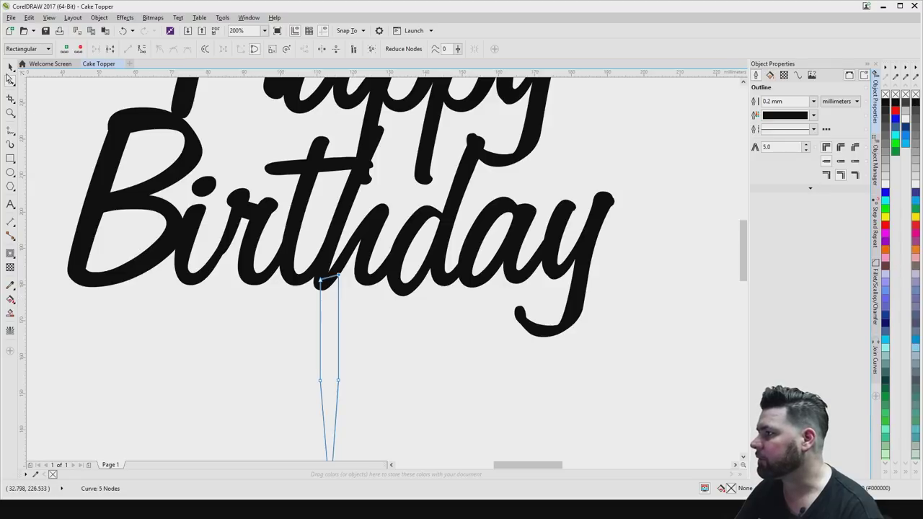
click(10, 66)
click(373, 410)
scroll(373, 411, down, 2)
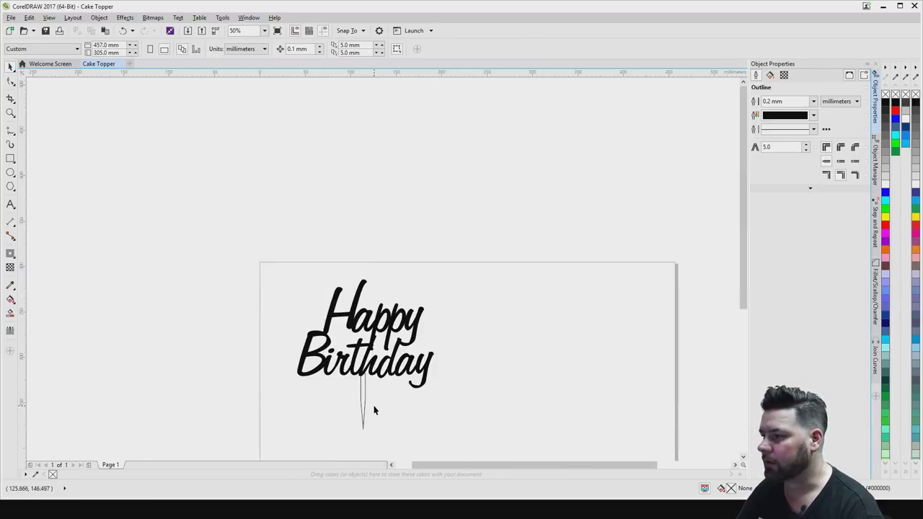
Weld the Happy Birthday script and spike into one curve with no fill and a red outline
drag(265, 245, 465, 368)
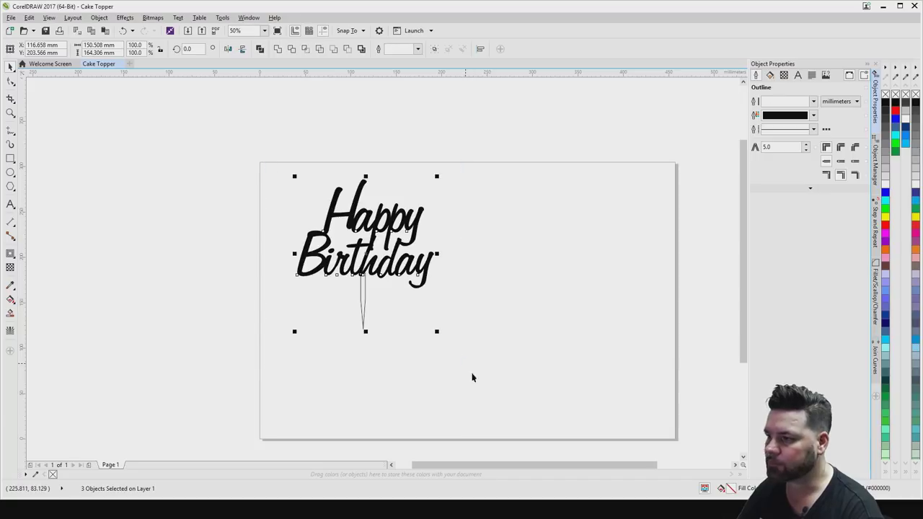
click(277, 49)
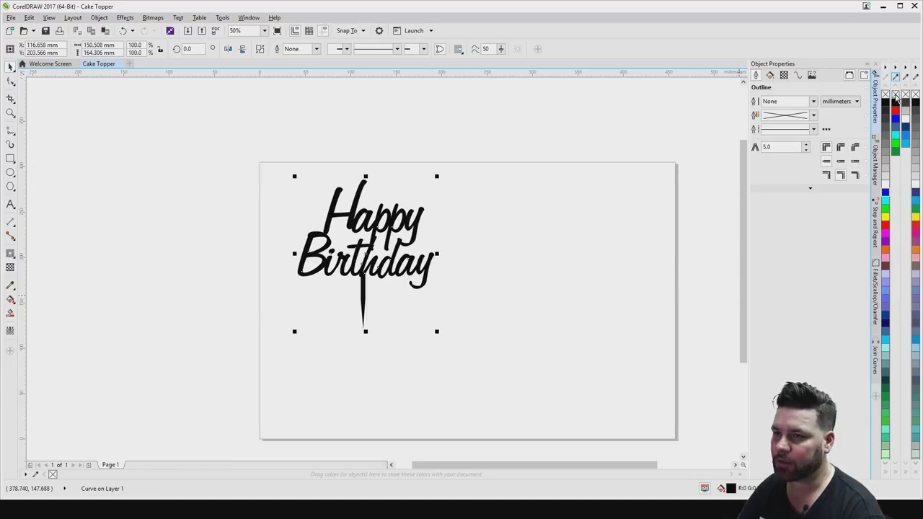
click(896, 97)
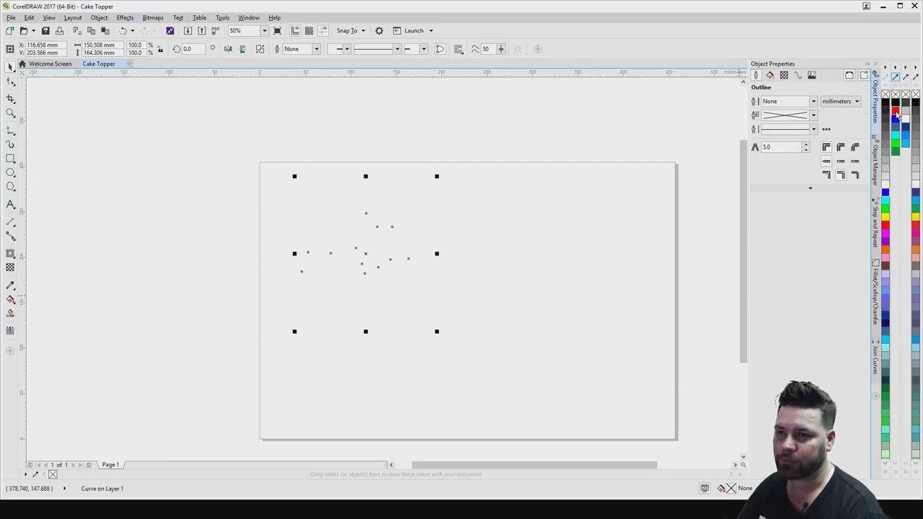
right_click(897, 111)
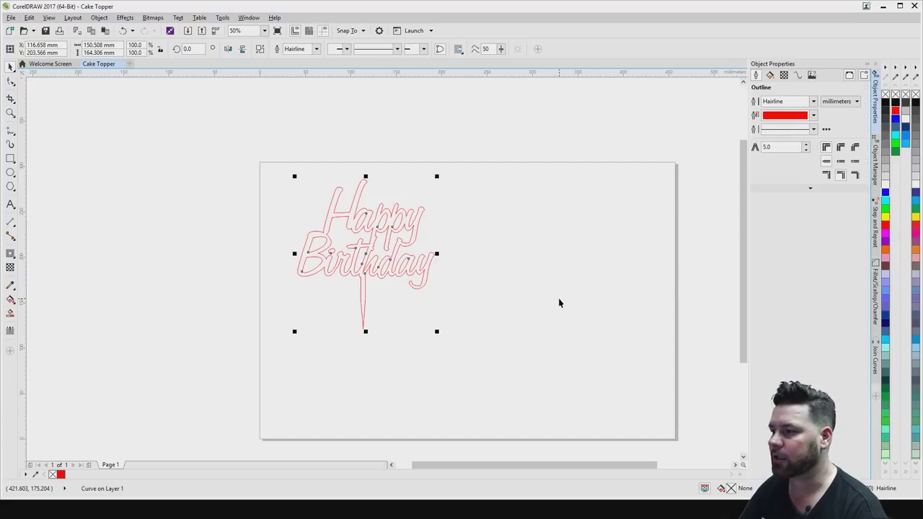
Confirm the hairline outline width, recentre the view and select the welded Happy Birthday curve
click(315, 50)
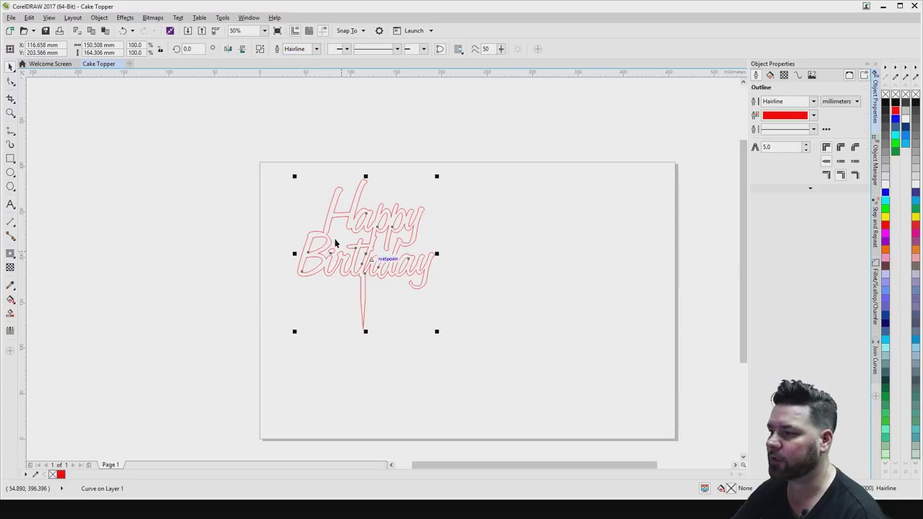
click(293, 324)
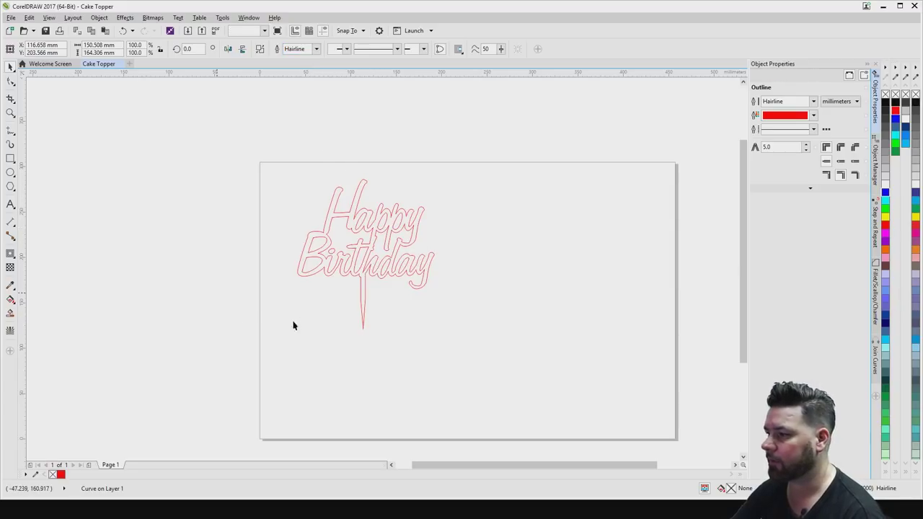
scroll(365, 296, up, 2)
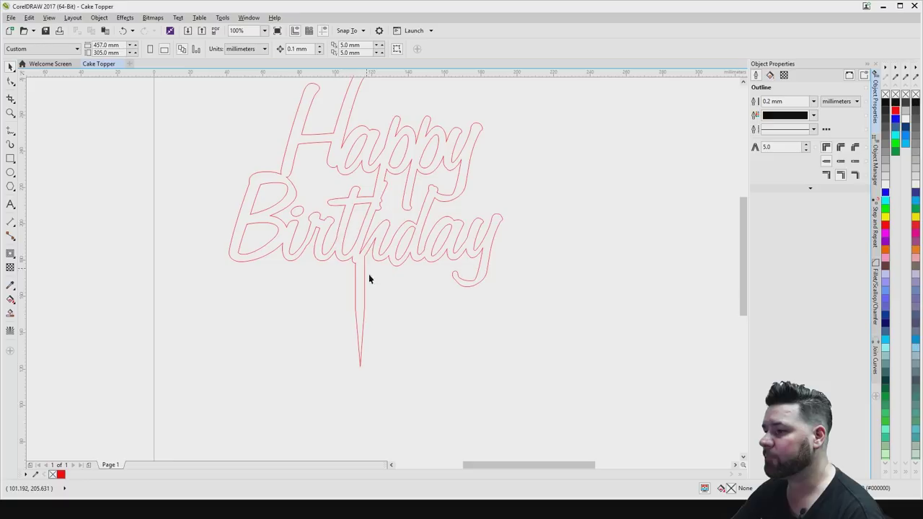
drag(334, 199, 351, 241)
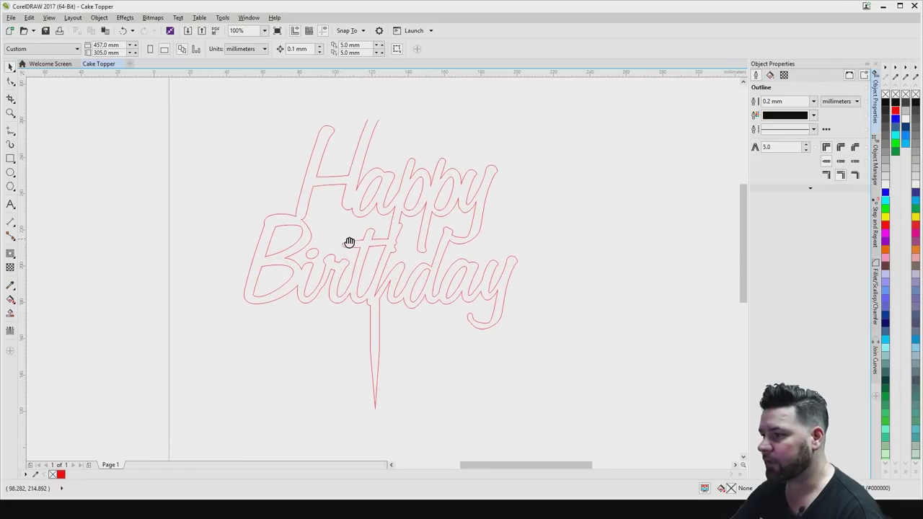
click(313, 254)
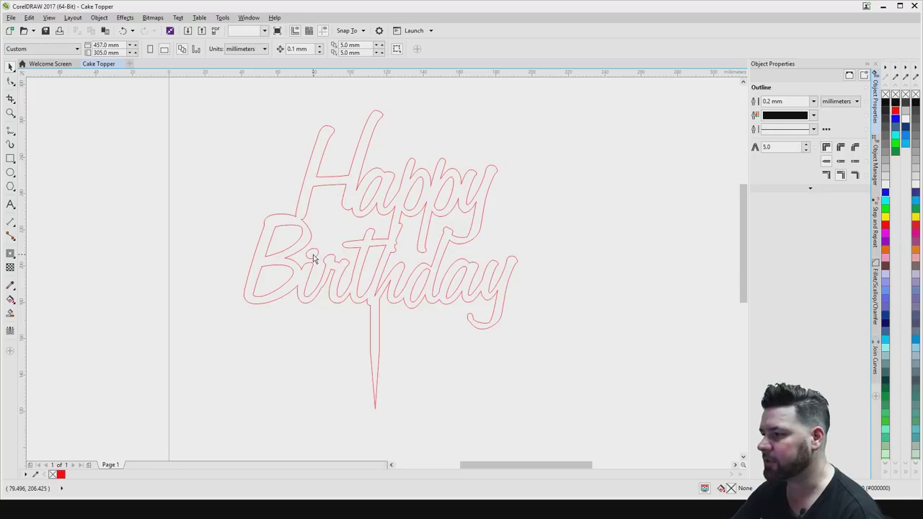
Move all nodes of the i's dot in Birthday about 2 mm down onto its stem
click(11, 80)
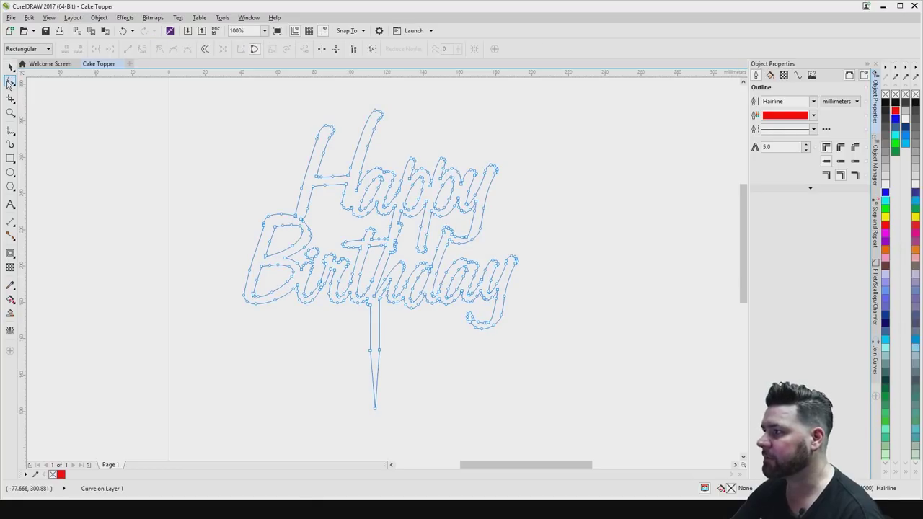
scroll(309, 261, up, 2)
scroll(308, 260, up, 3)
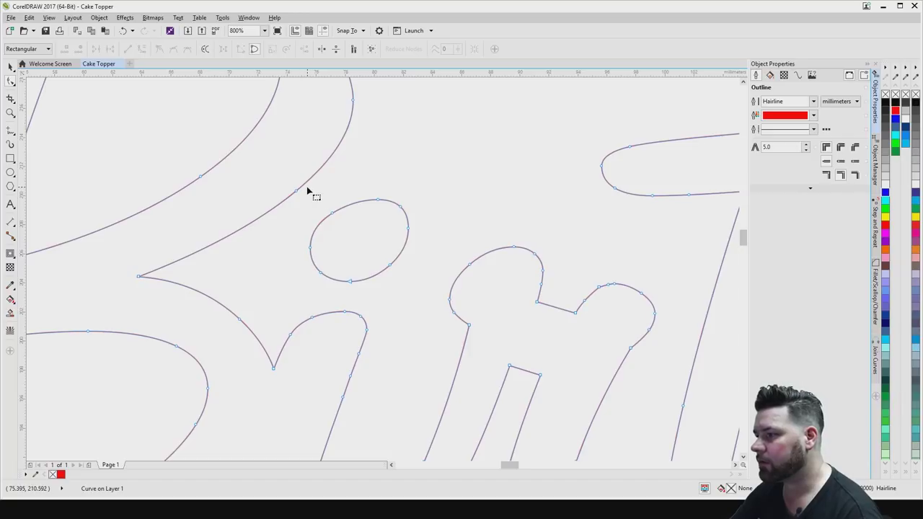
drag(301, 195, 419, 292)
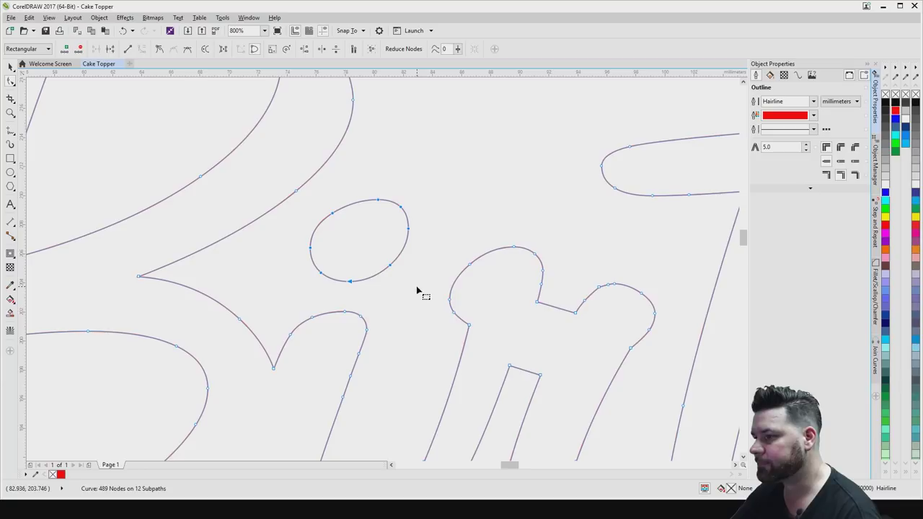
drag(349, 282, 352, 309)
scroll(345, 320, up, 2)
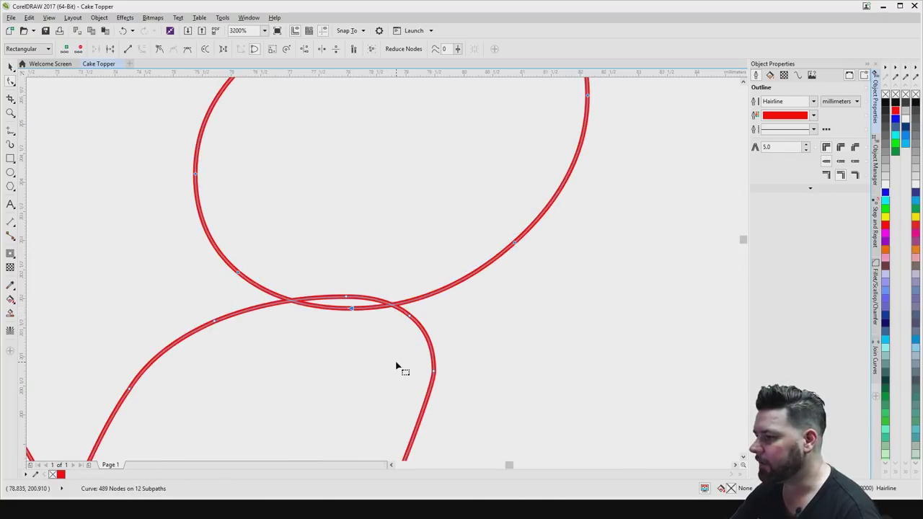
Add nodes where the i's dot crosses its stem and delete the overlapping segments
double_click(420, 304)
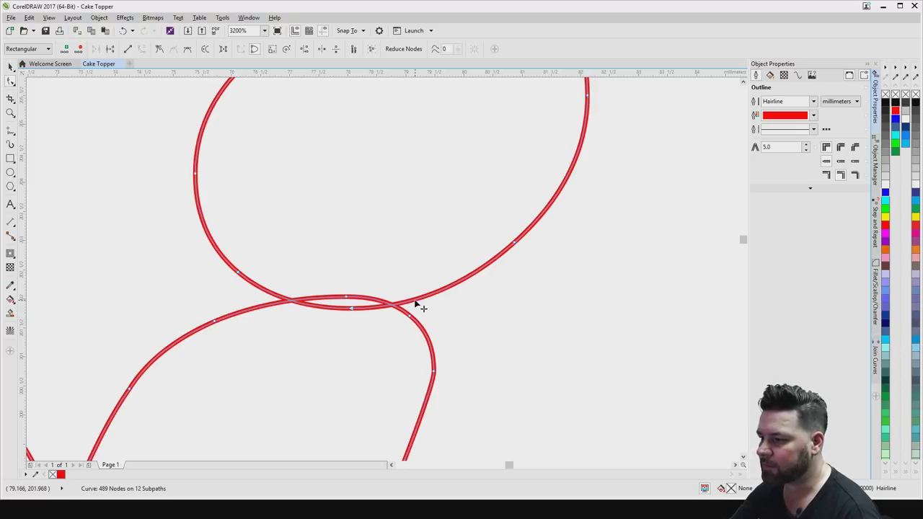
double_click(274, 296)
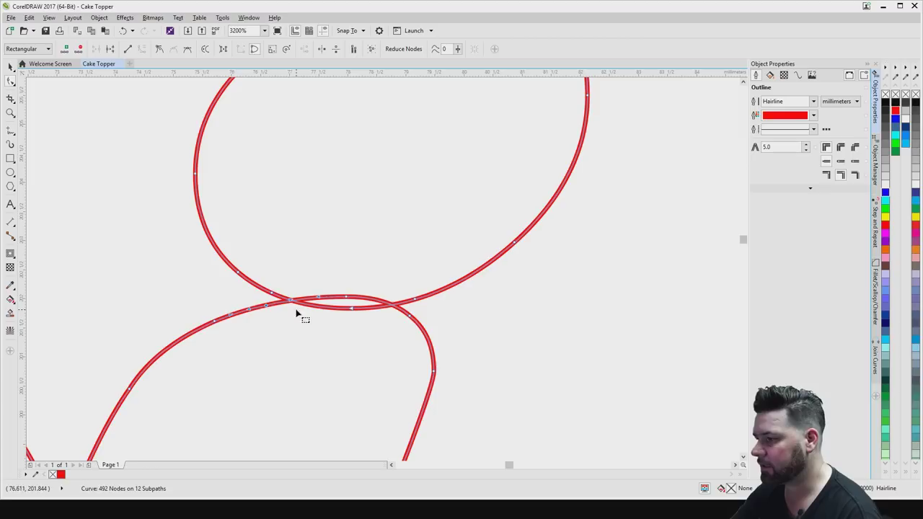
double_click(337, 301)
click(337, 301)
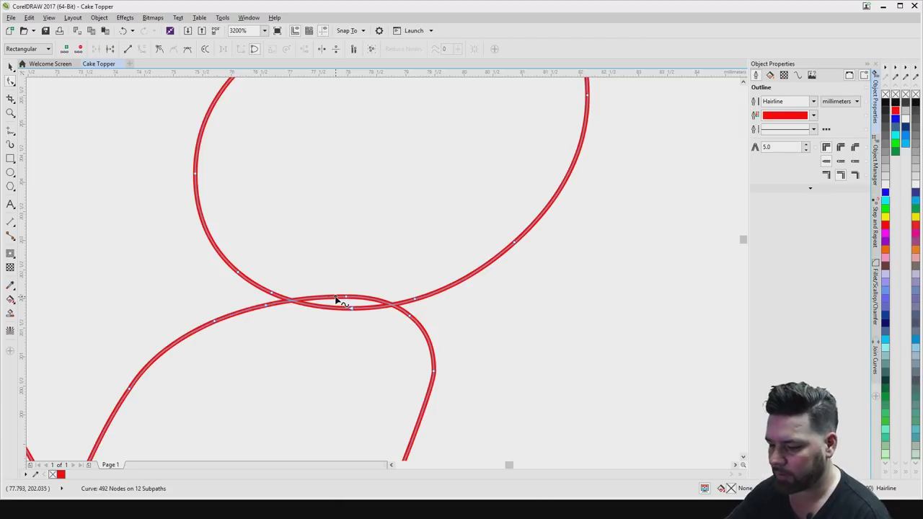
click(337, 301)
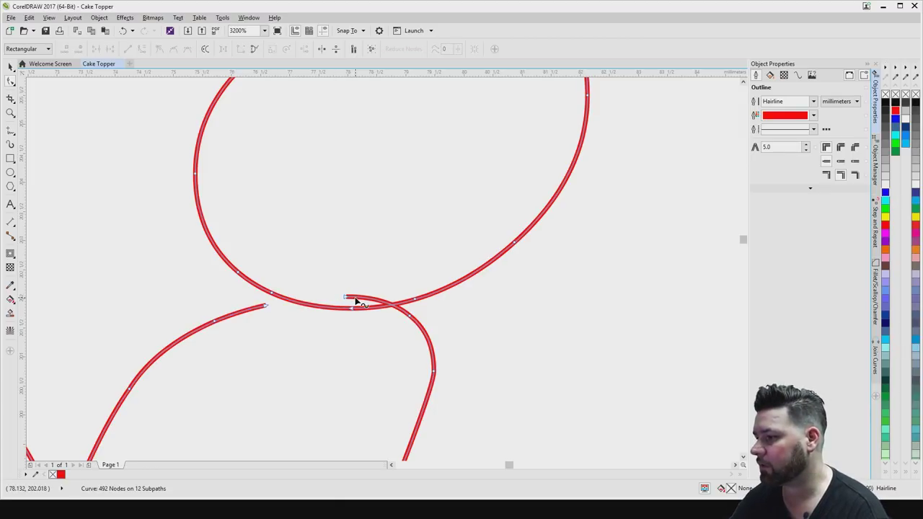
key(Delete)
click(339, 308)
key(Delete)
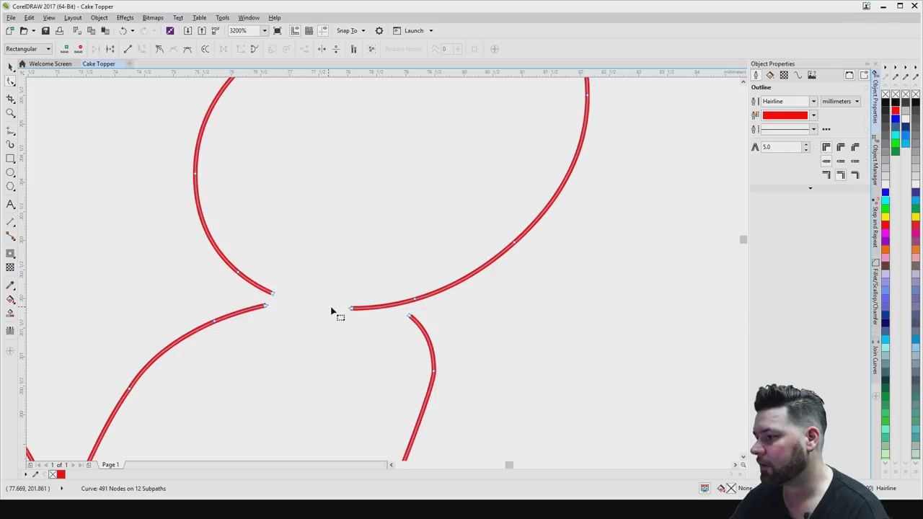
click(363, 310)
key(Delete)
Join the right and left pairs of open ends, leaving 488 nodes on 11 subpaths
drag(388, 270, 421, 321)
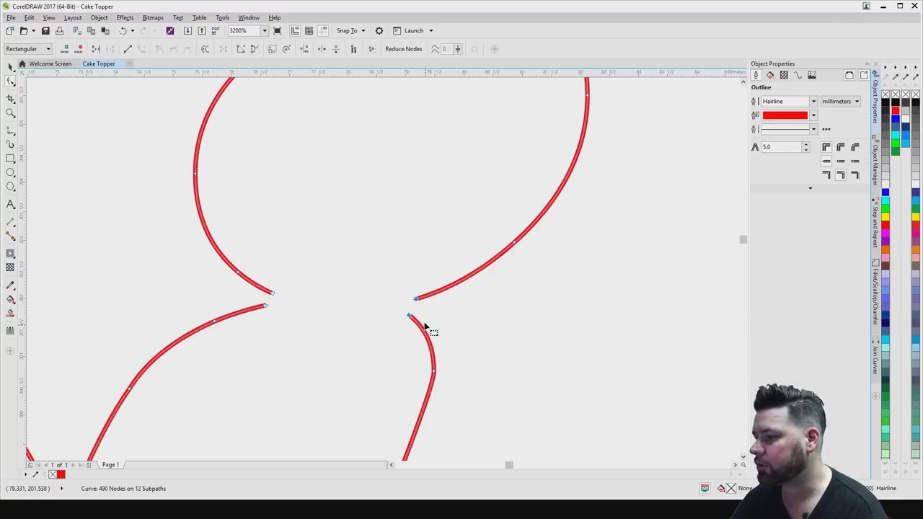
click(96, 49)
drag(286, 274, 256, 332)
click(97, 49)
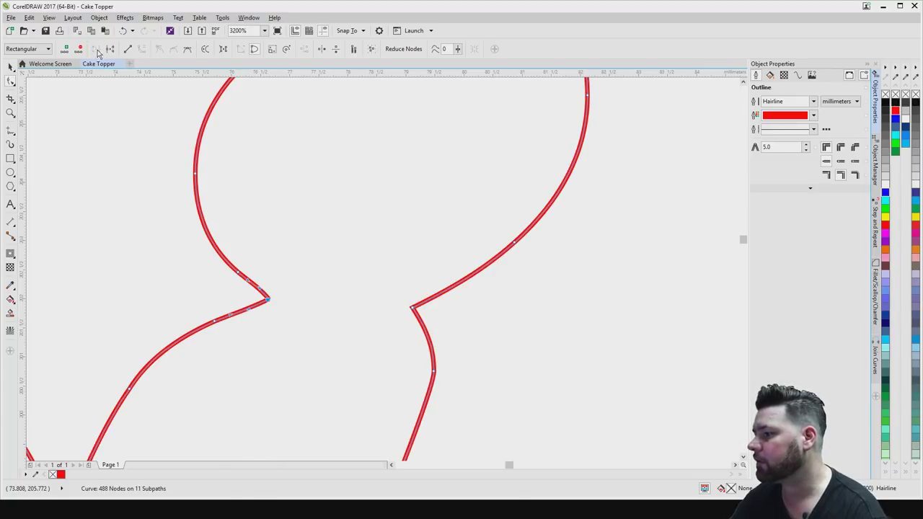
scroll(347, 347, down, 4)
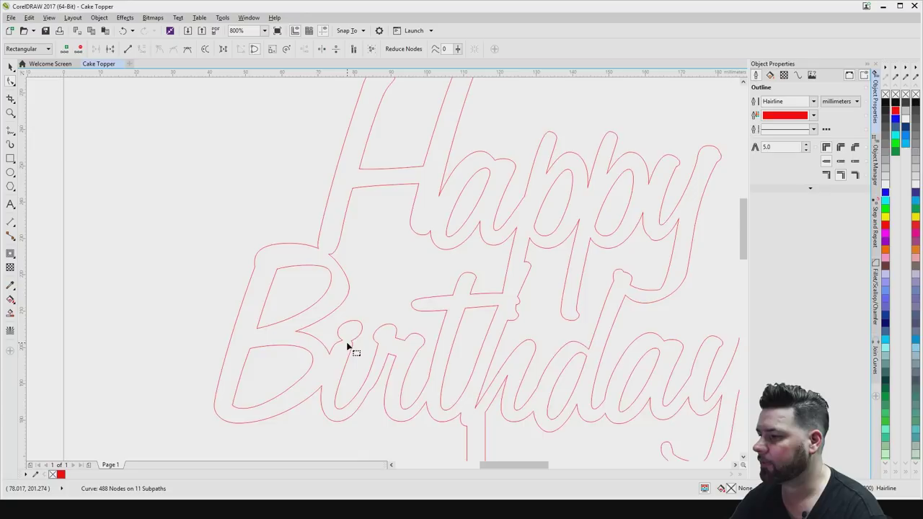
scroll(312, 344, down, 6)
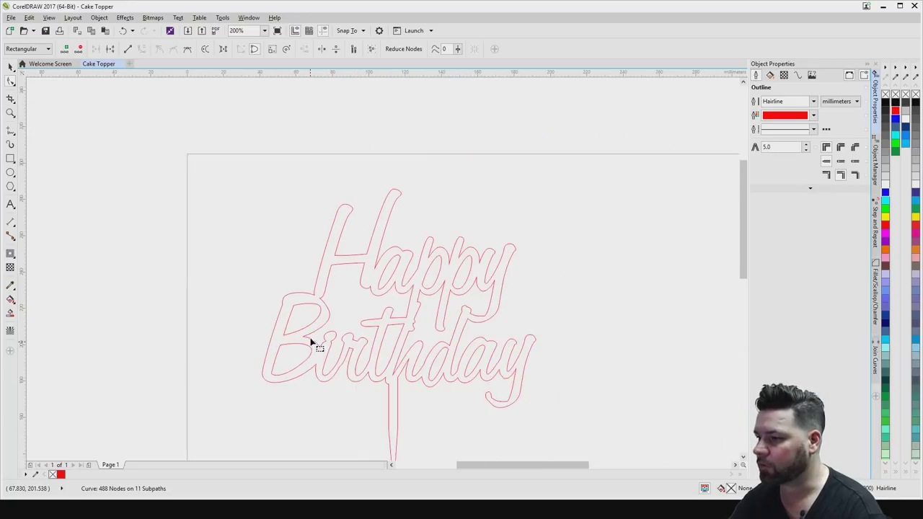
click(10, 66)
click(103, 211)
scroll(299, 350, down, 2)
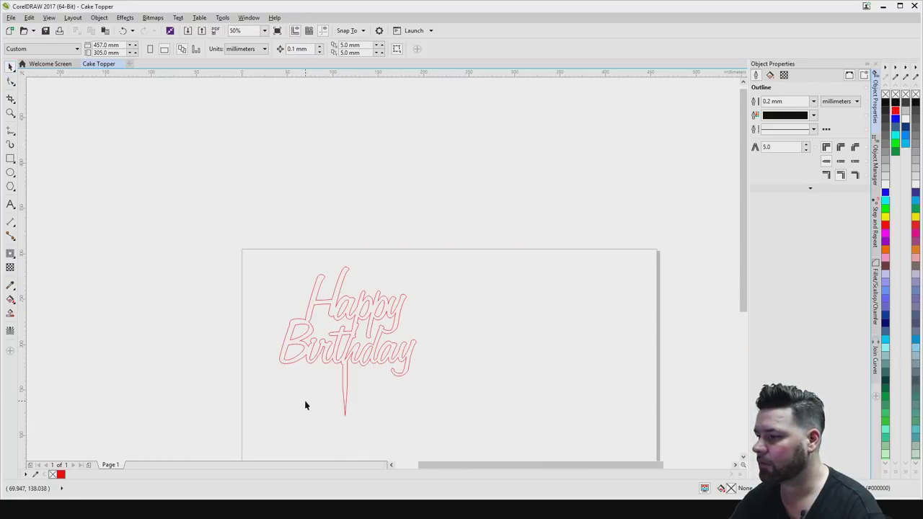
drag(304, 406, 305, 340)
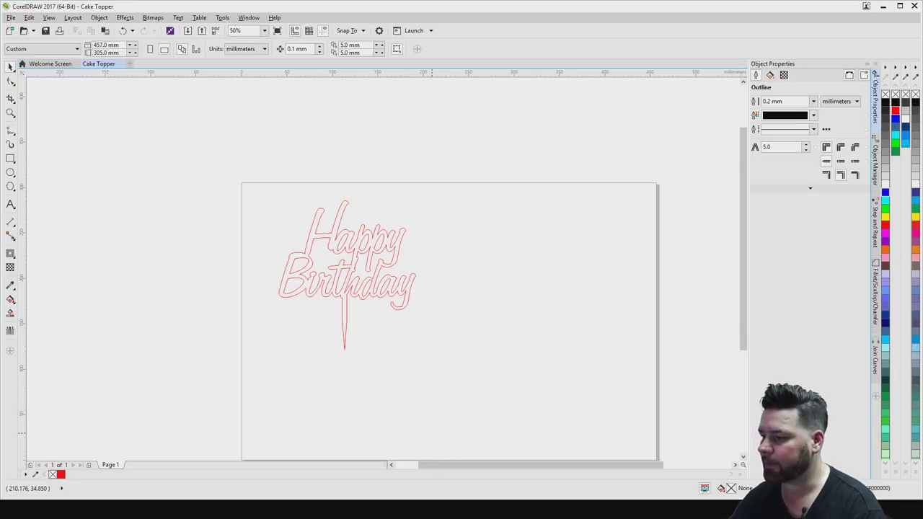